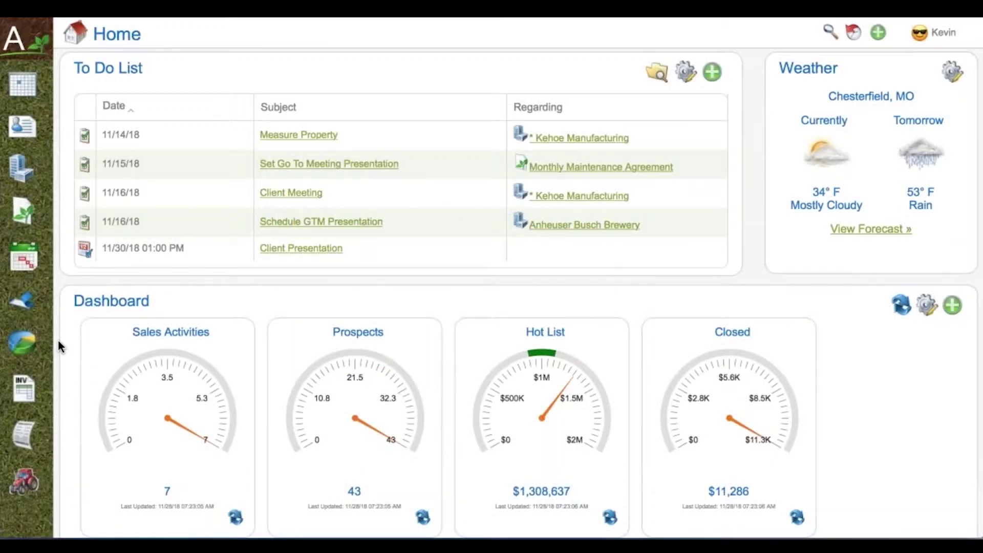
Open Standard Reports and scroll through the Drill Down Reports from Certifications to Rolling Budget.
left_click(23, 346)
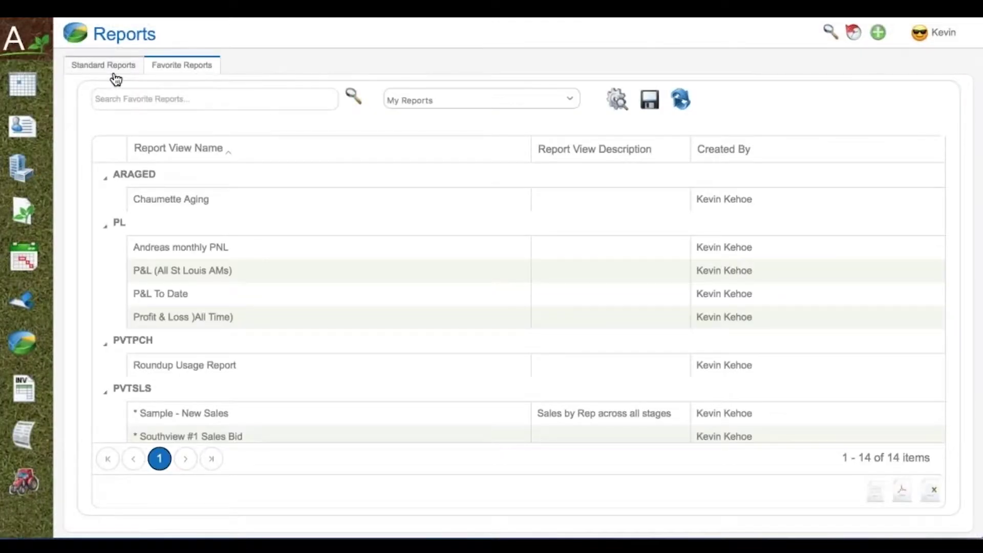
left_click(116, 77)
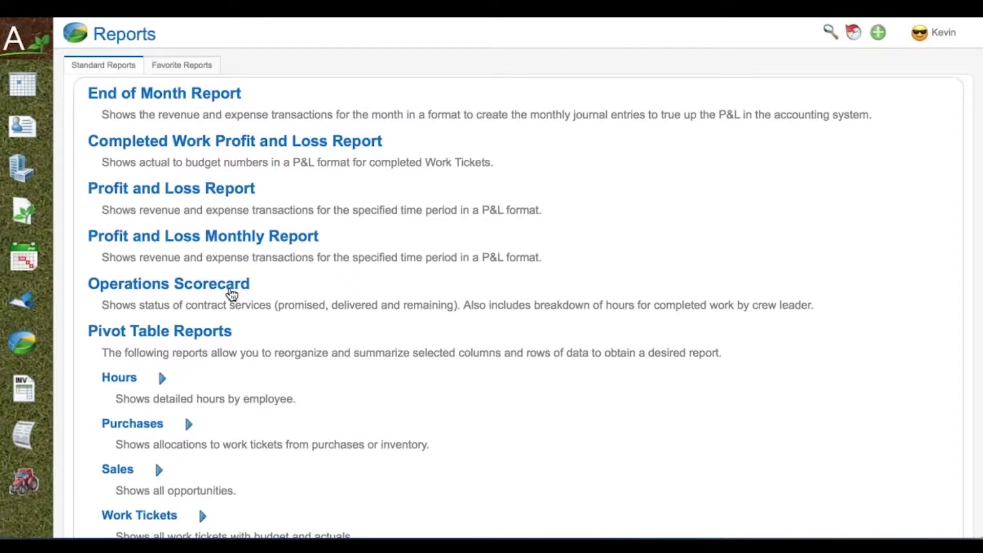
scroll(229, 293, "down", 5)
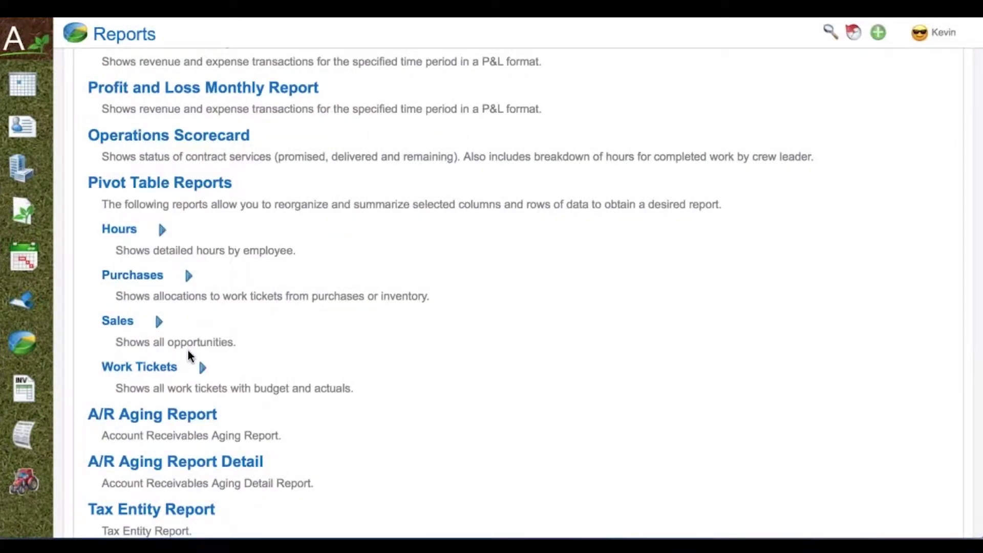
scroll(188, 358, "down", 3)
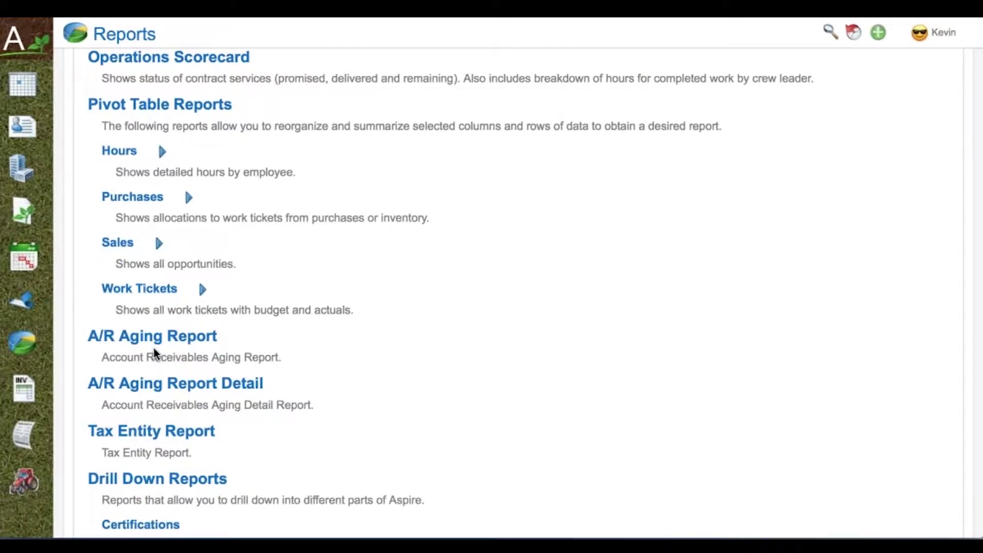
scroll(154, 350, "down", 9)
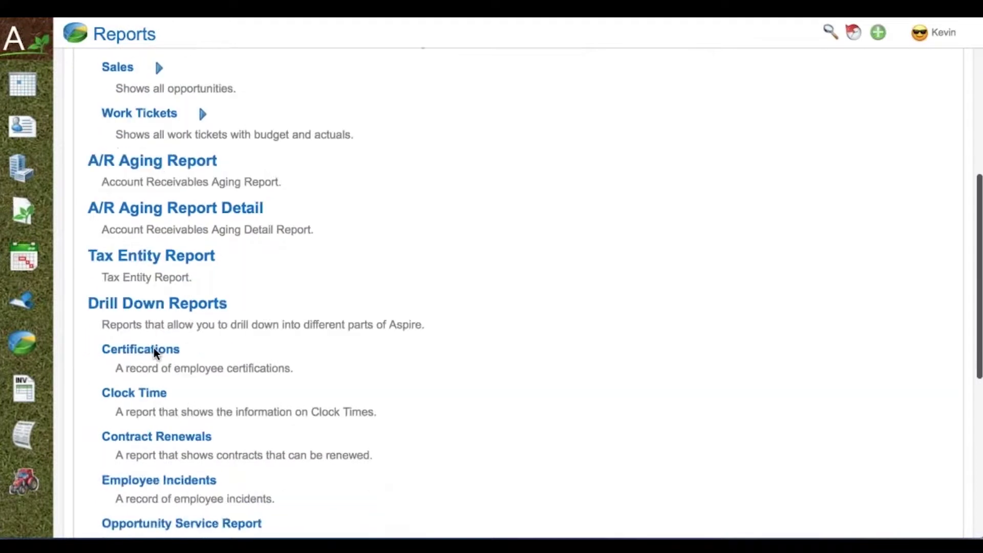
scroll(153, 348, "down", 6)
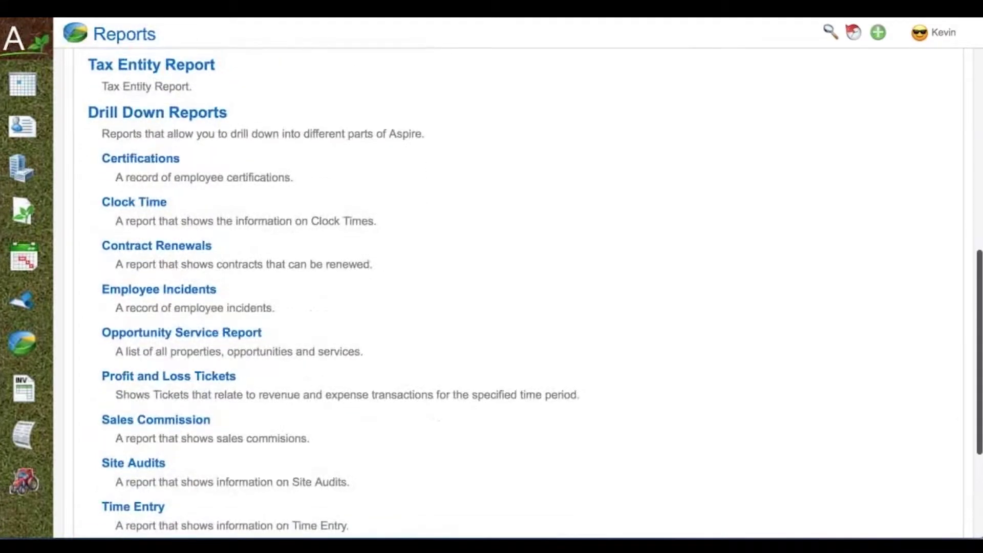
scroll(174, 196, "down", 2)
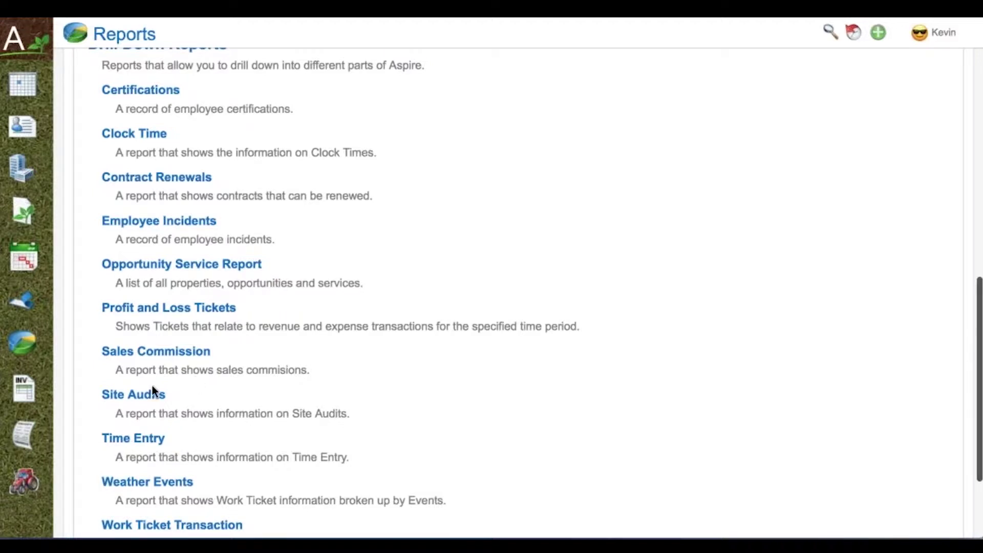
scroll(189, 389, "down", 2)
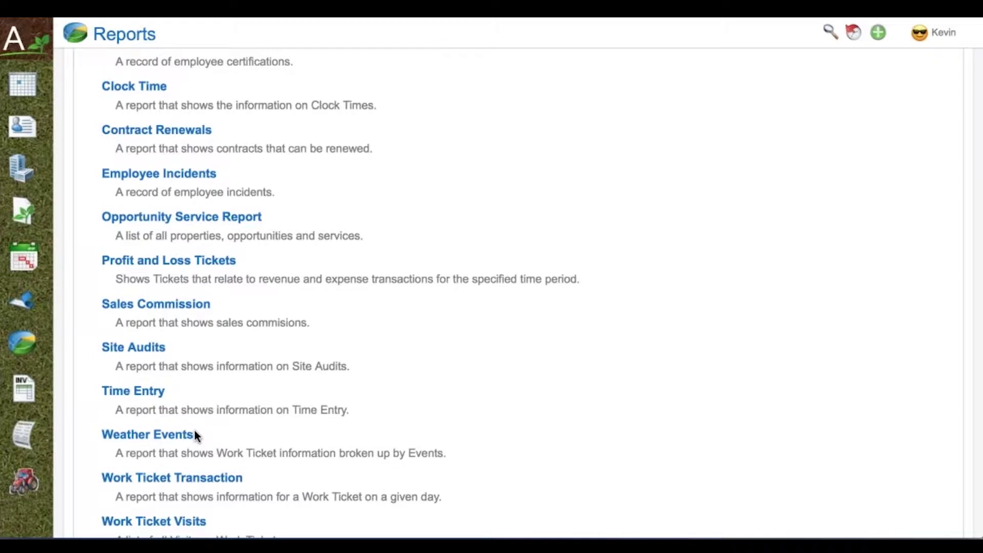
scroll(195, 433, "down", 4)
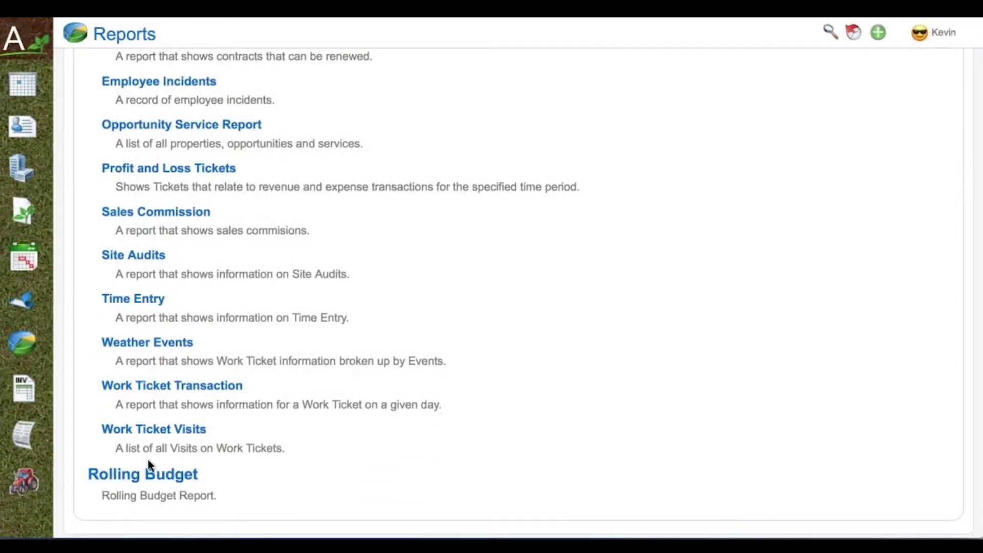
left_click(141, 480)
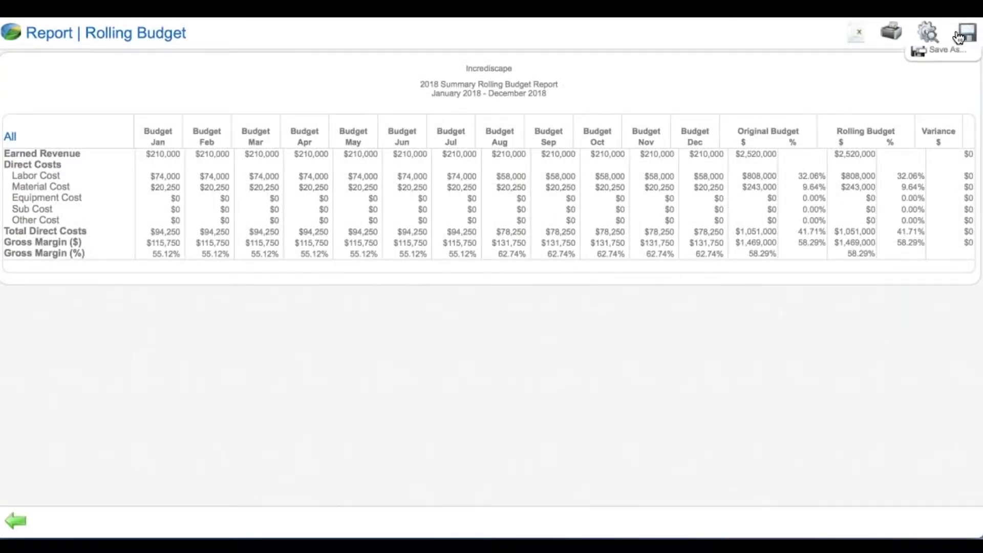
left_click(930, 34)
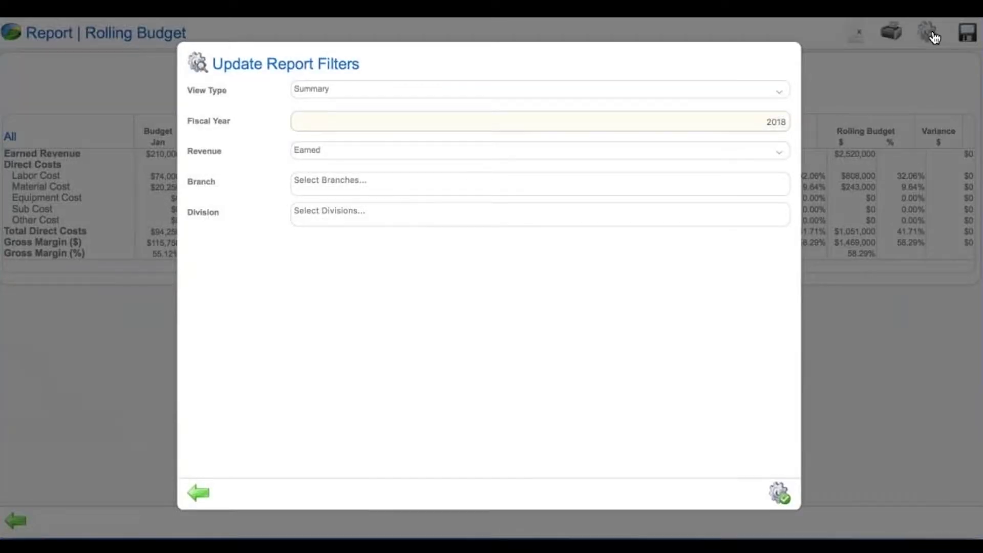
left_click(495, 98)
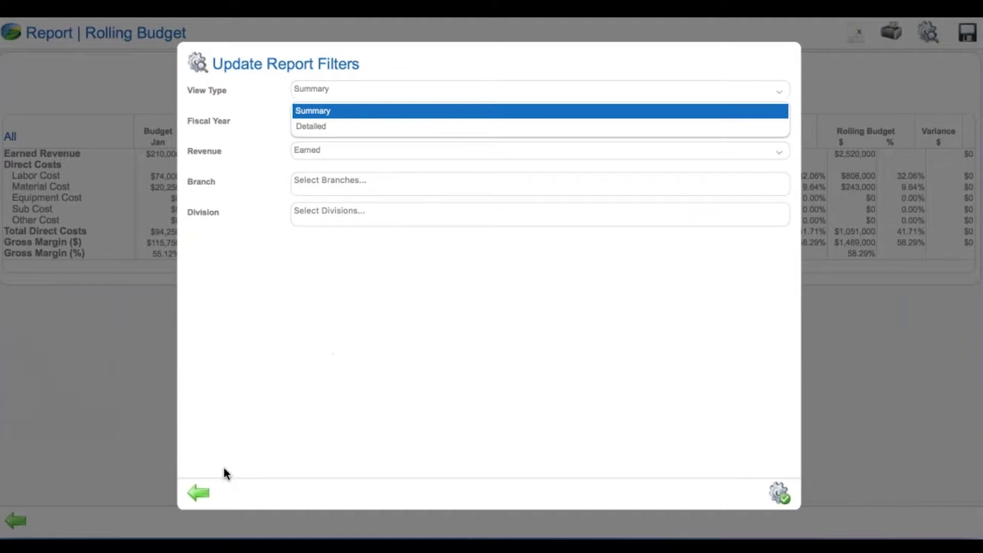
left_click(200, 493)
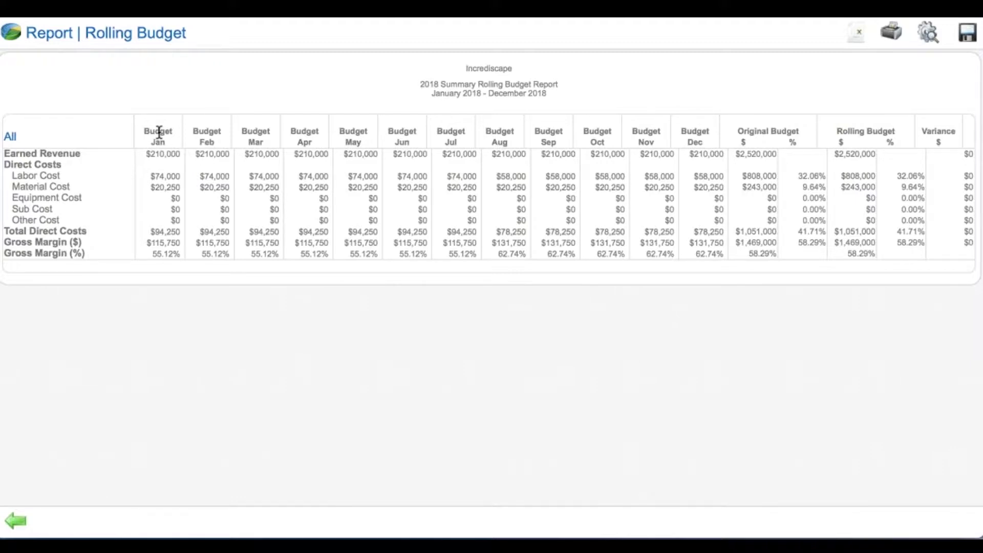
left_click(15, 520)
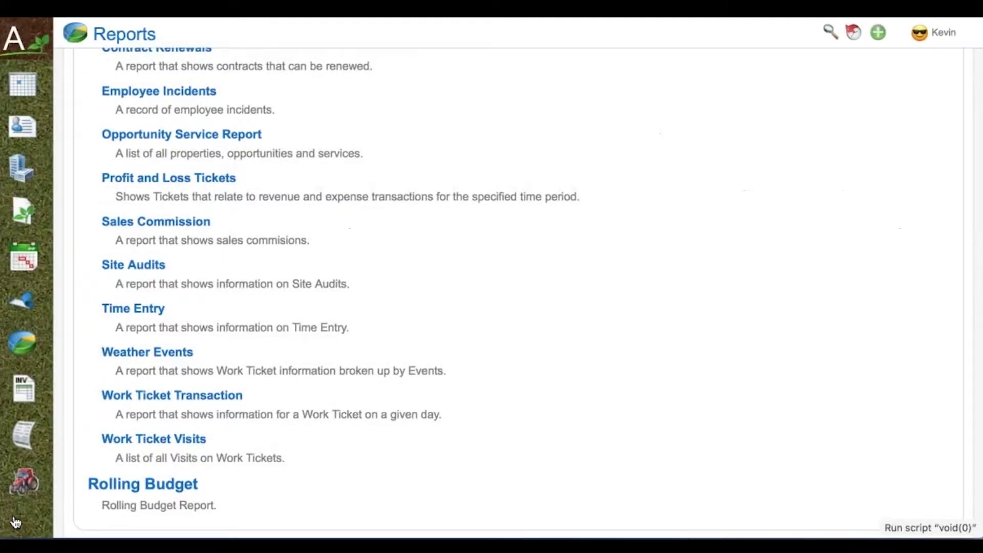
Open the October 2018 Profit and Loss Report, drill into the $595 Enhancement labor cell, and return.
scroll(512, 281, "up", 10)
scroll(492, 281, "up", 3)
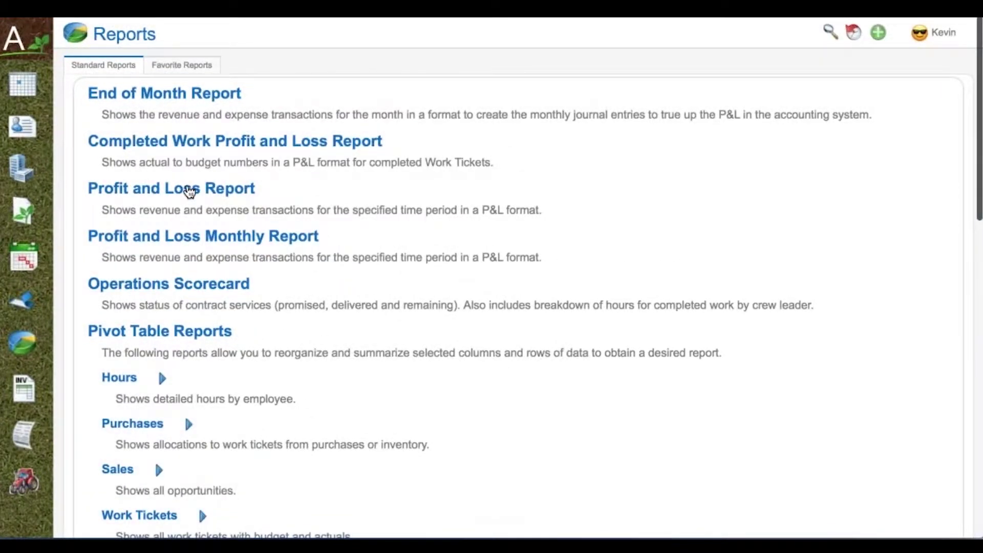
left_click(190, 191)
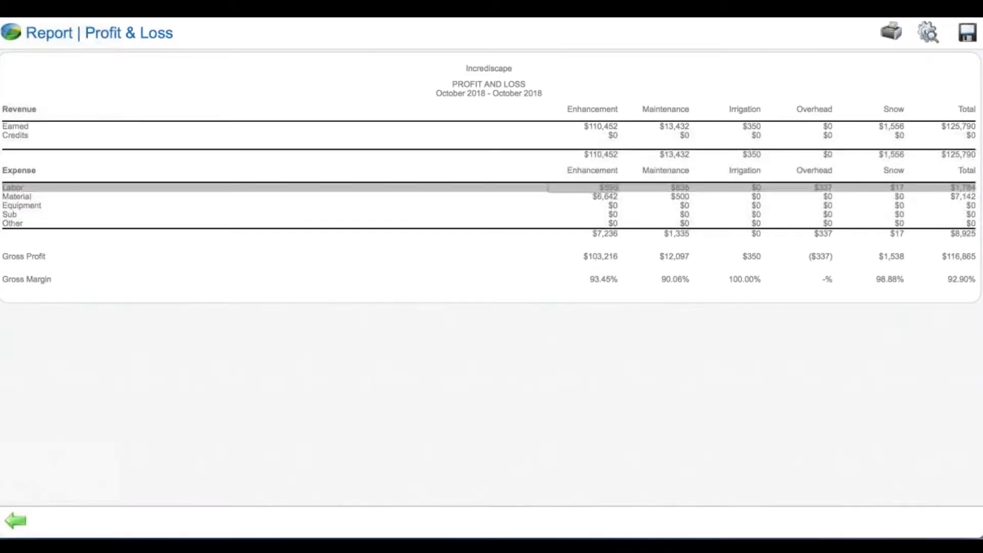
left_click(608, 190)
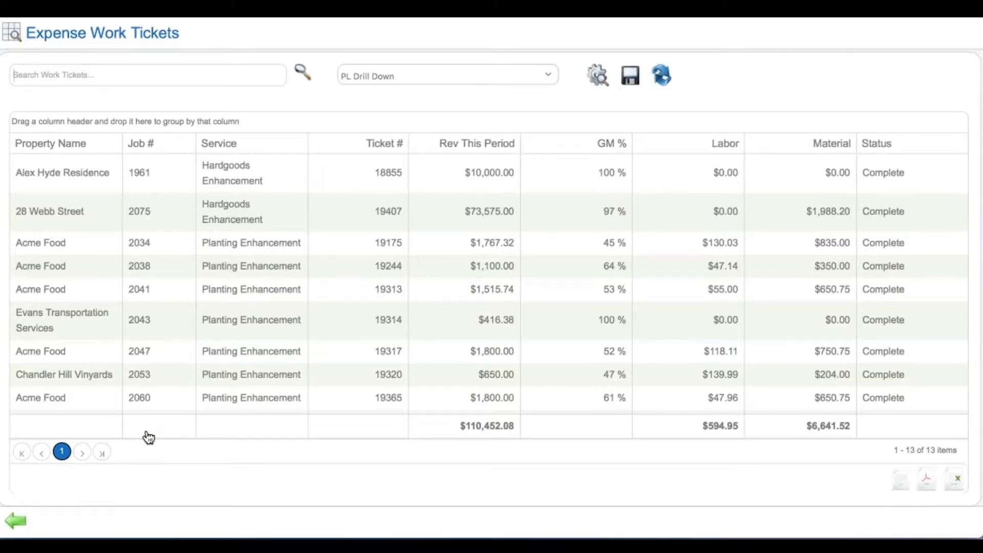
left_click(15, 520)
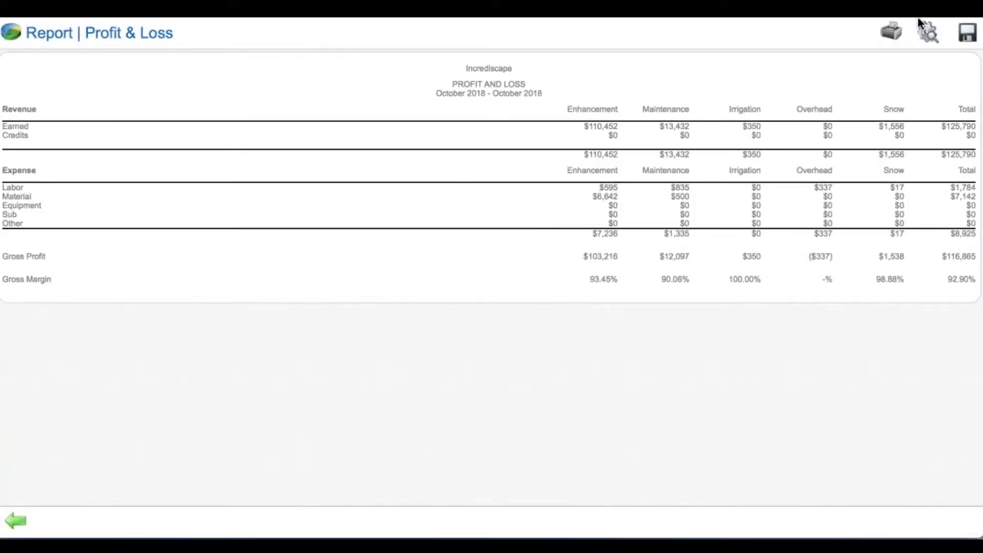
In the report filters, set the date range to Today.
left_click(928, 32)
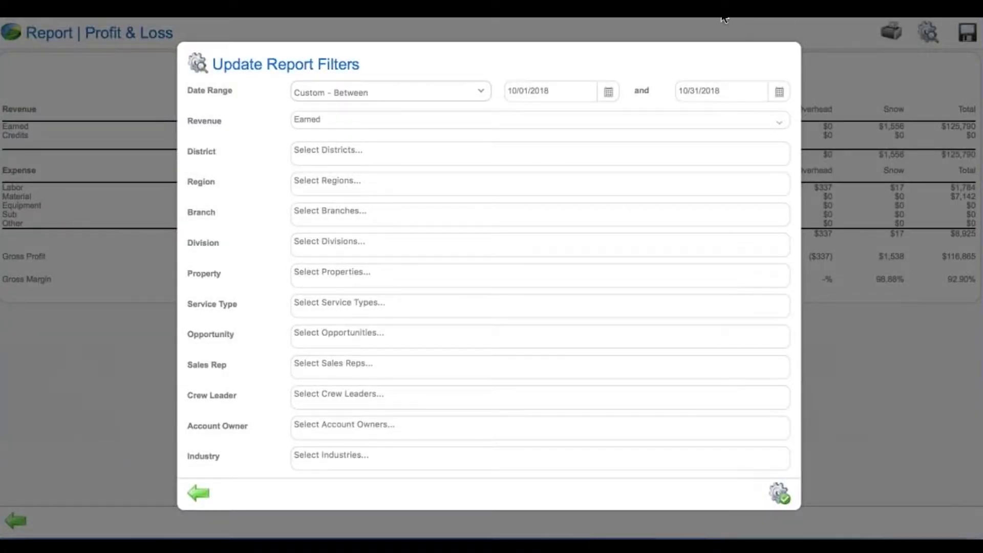
left_click(482, 93)
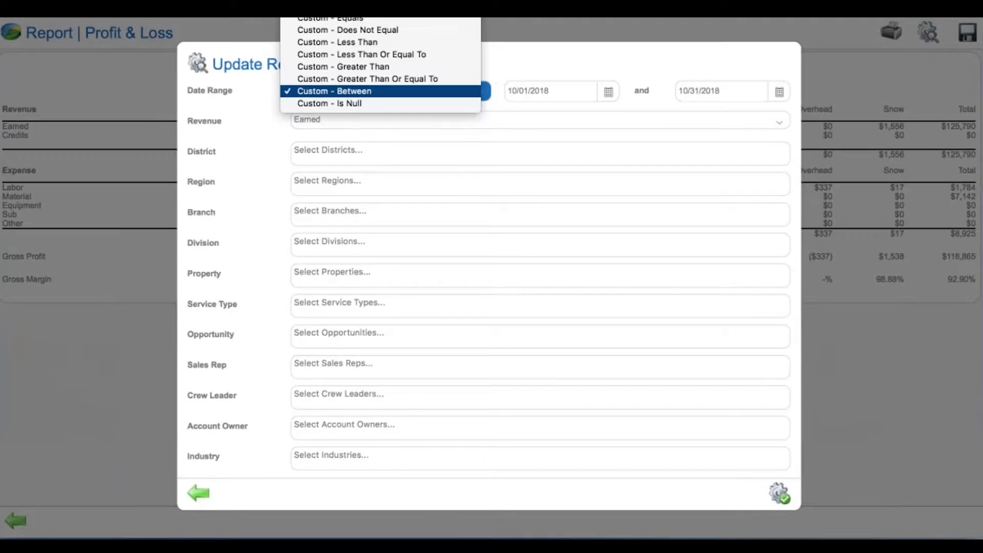
scroll(419, 40, "up", 5)
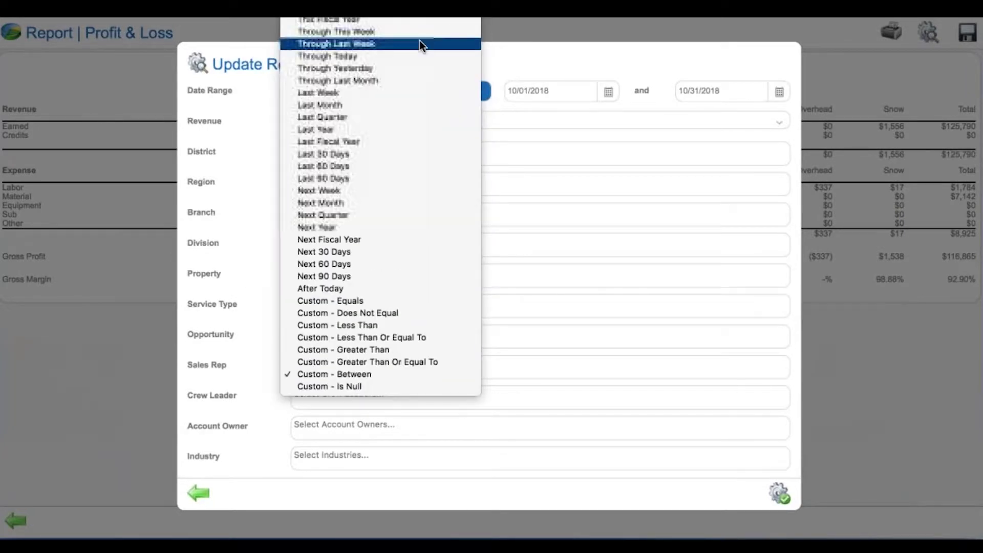
left_click(333, 25)
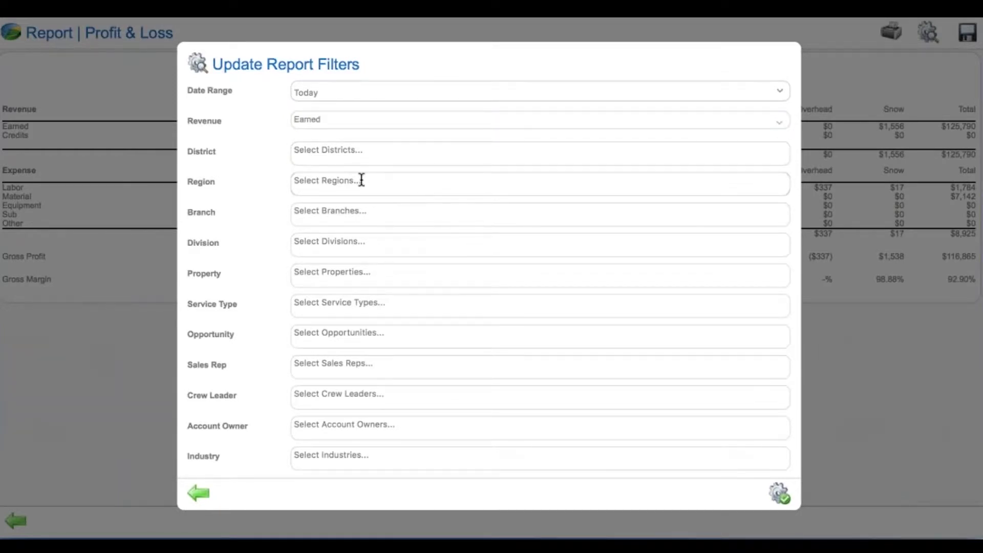
Add Maintenance and Enhancement to the Division filter.
left_click(347, 242)
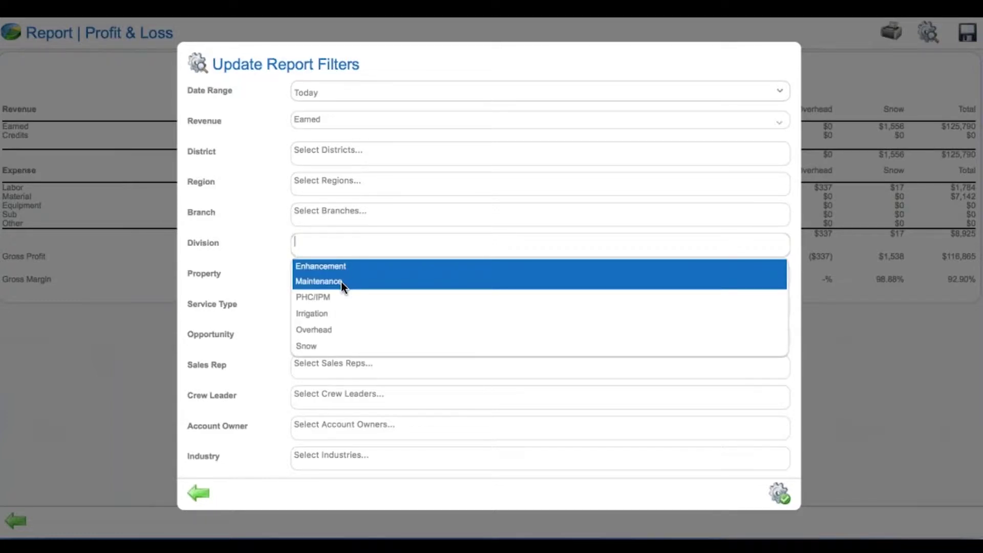
left_click(341, 282)
left_click(400, 239)
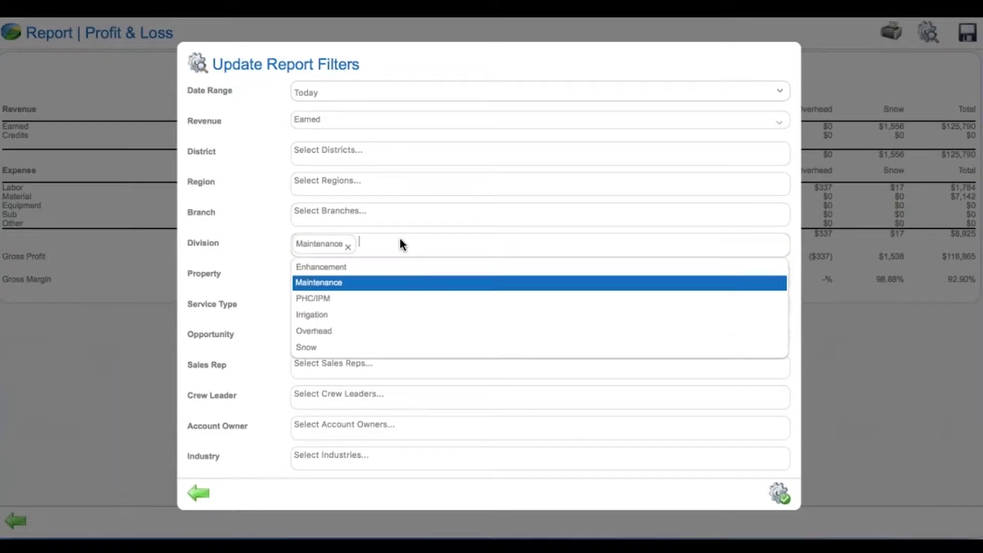
left_click(382, 266)
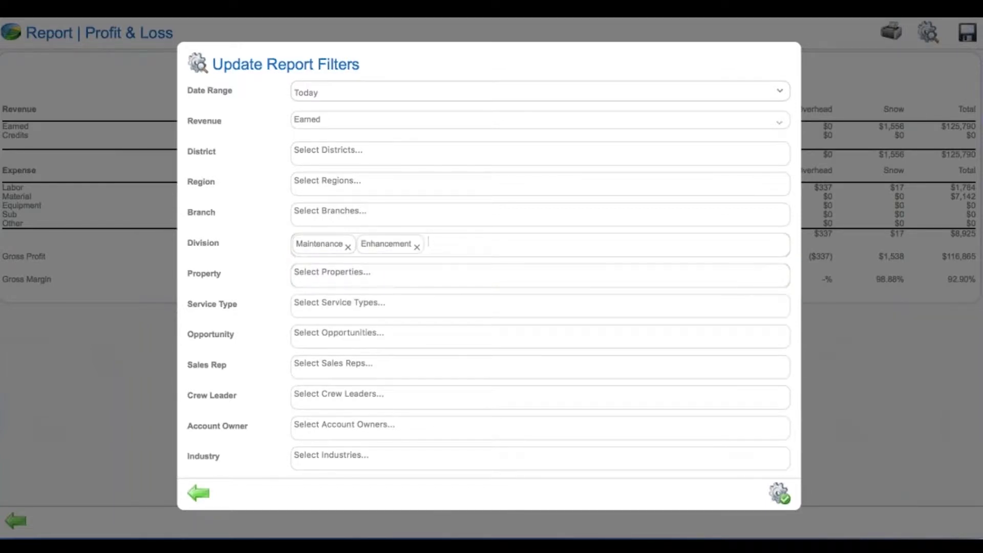
Add Mulching and Pruning to the Service Type filter and apply the filters.
left_click(367, 295)
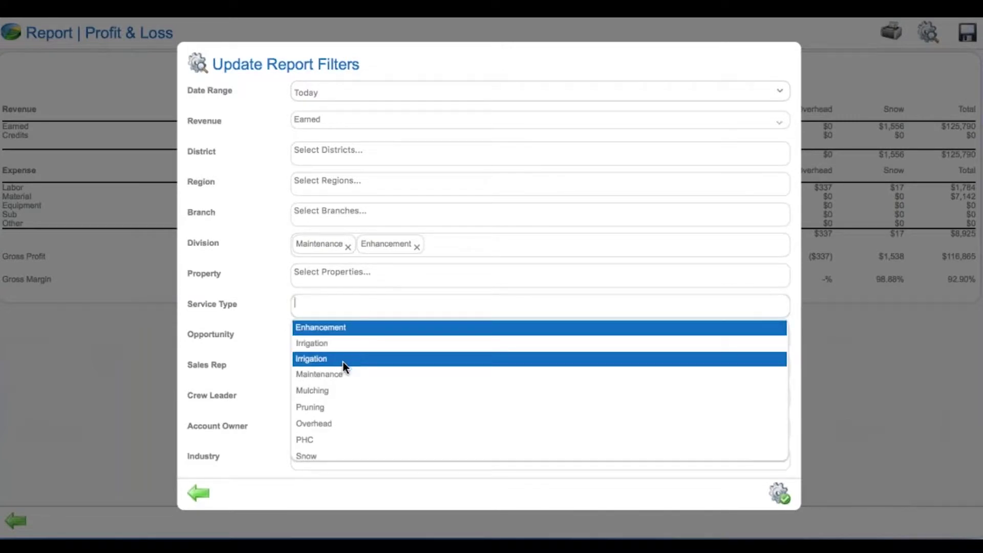
left_click(332, 389)
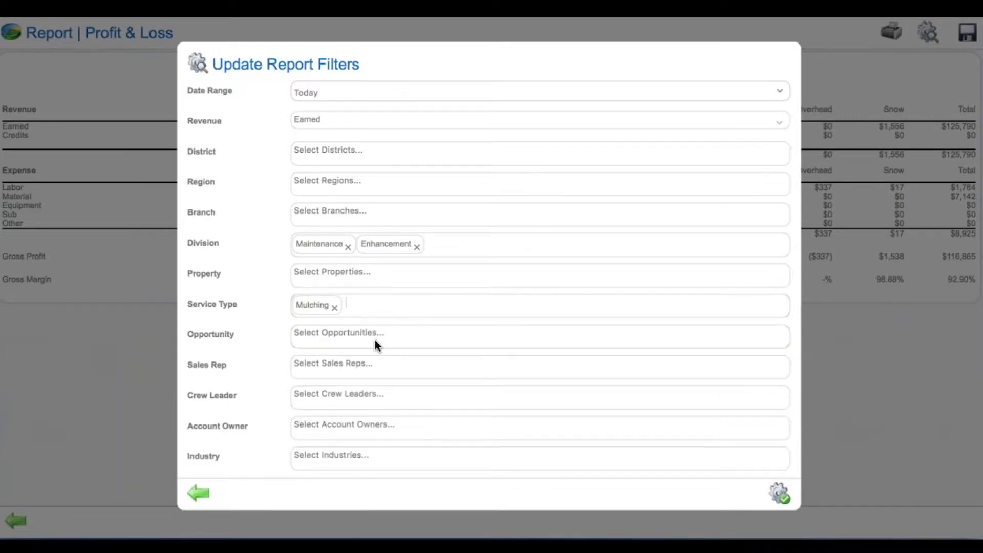
left_click(377, 307)
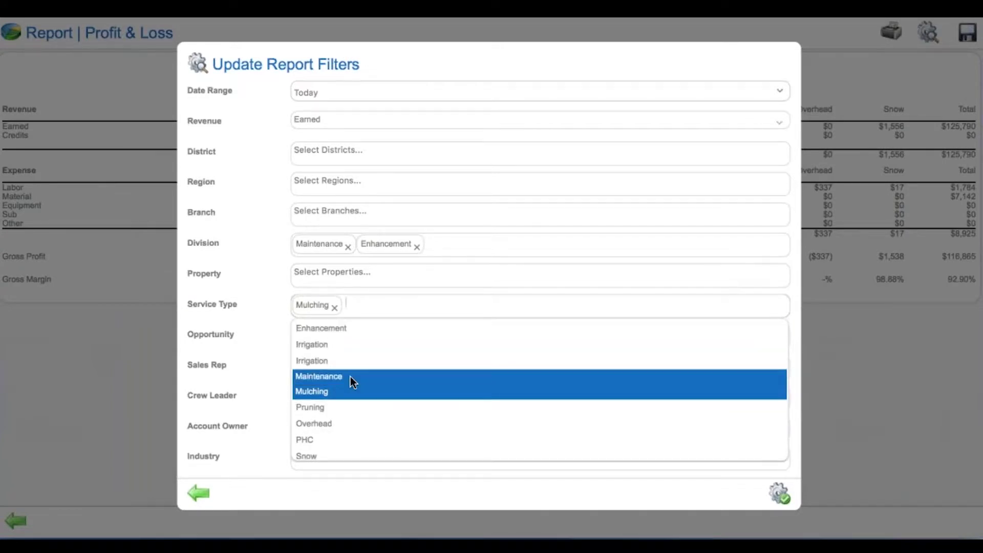
left_click(325, 407)
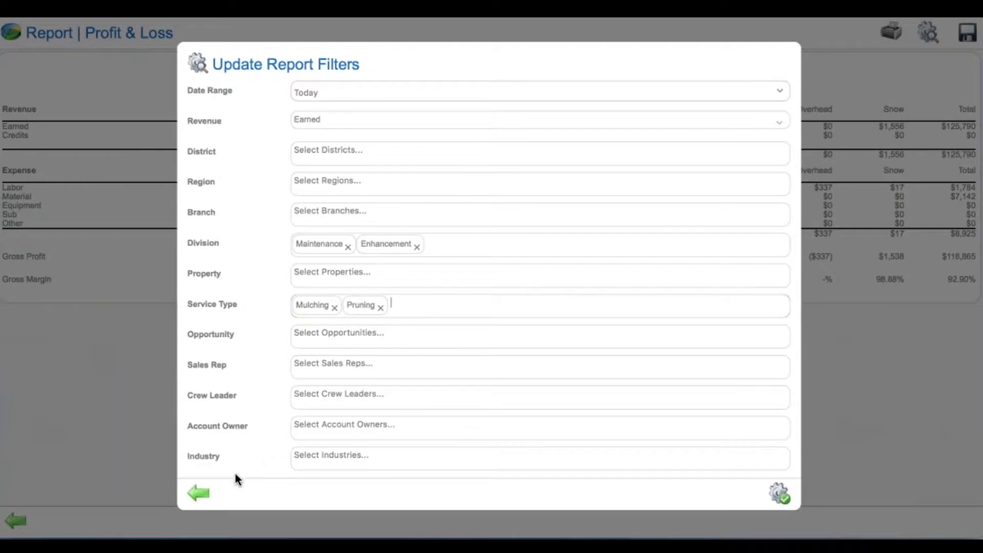
left_click(199, 493)
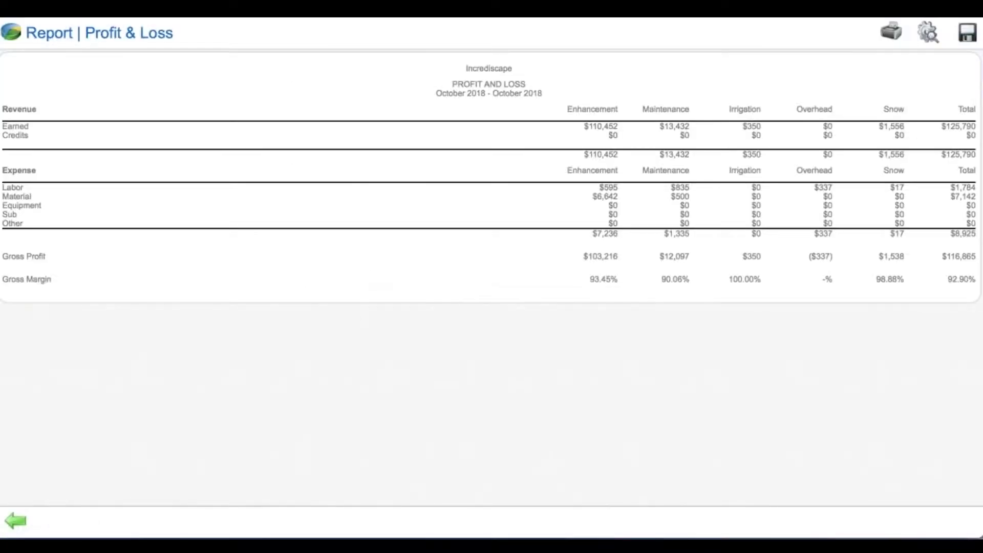
Exit the report and review the 2018 Goals chart: $905,609 proposed versus $1,440,000 budget.
left_click(15, 521)
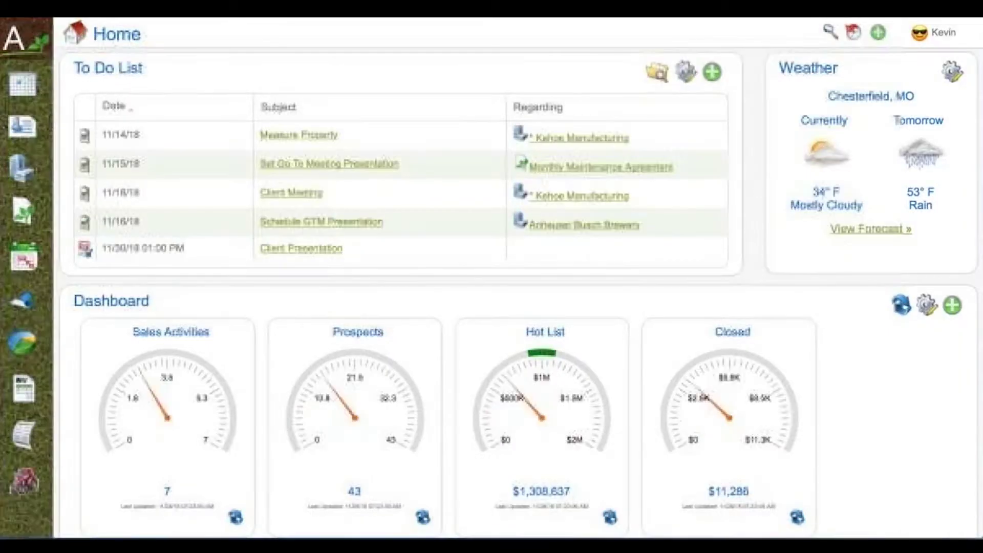
scroll(241, 228, "down", 15)
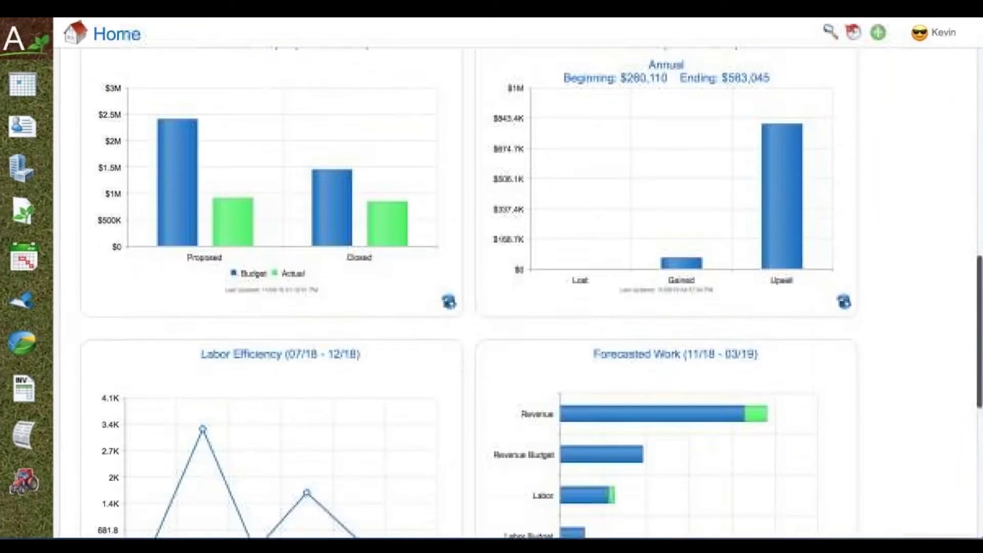
scroll(517, 291, "up", 2)
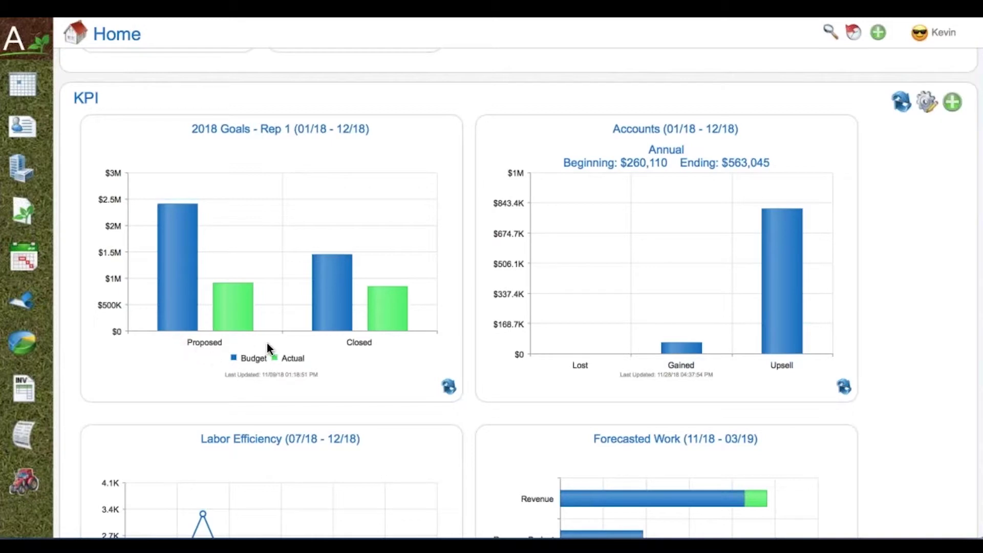
mouse_move(238, 315)
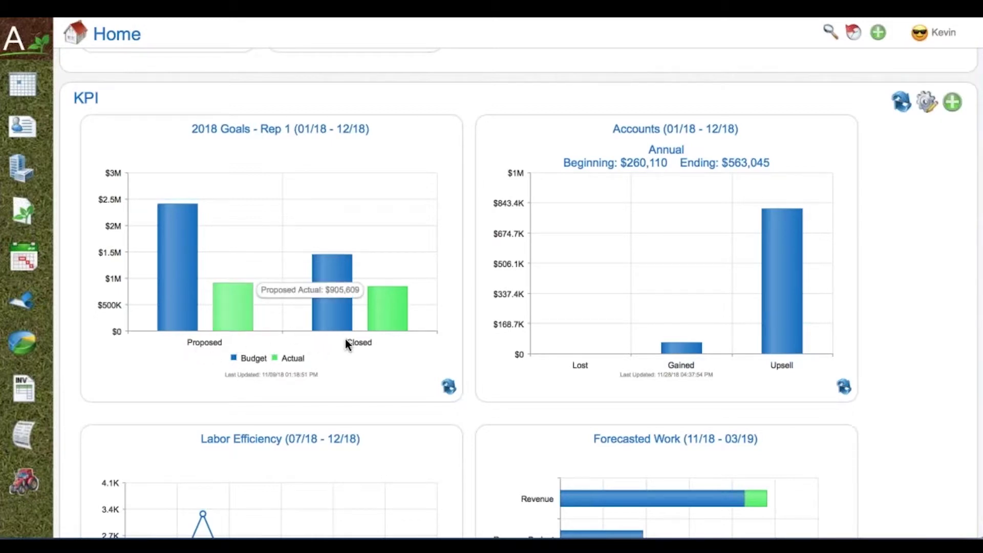
mouse_move(339, 321)
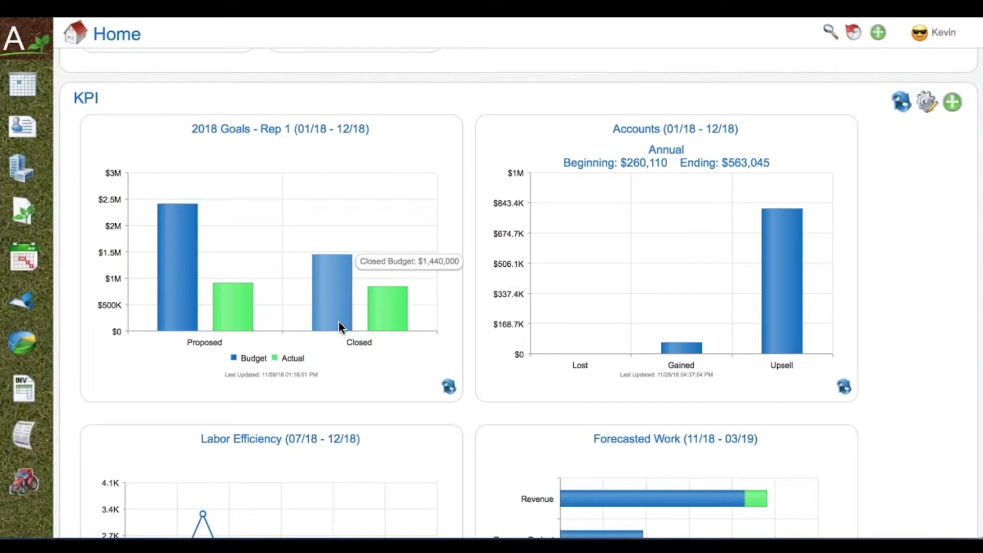
left_click(382, 316)
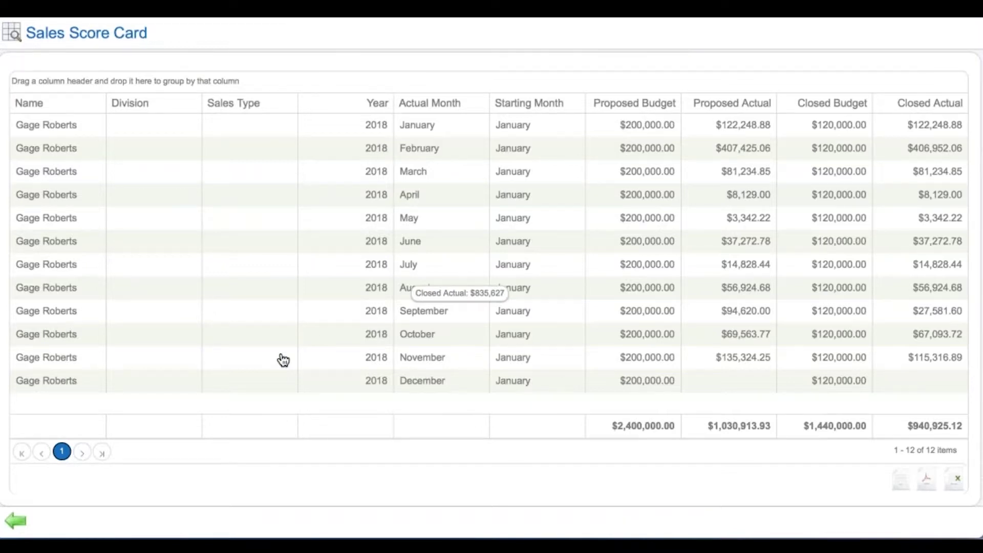
left_click(18, 522)
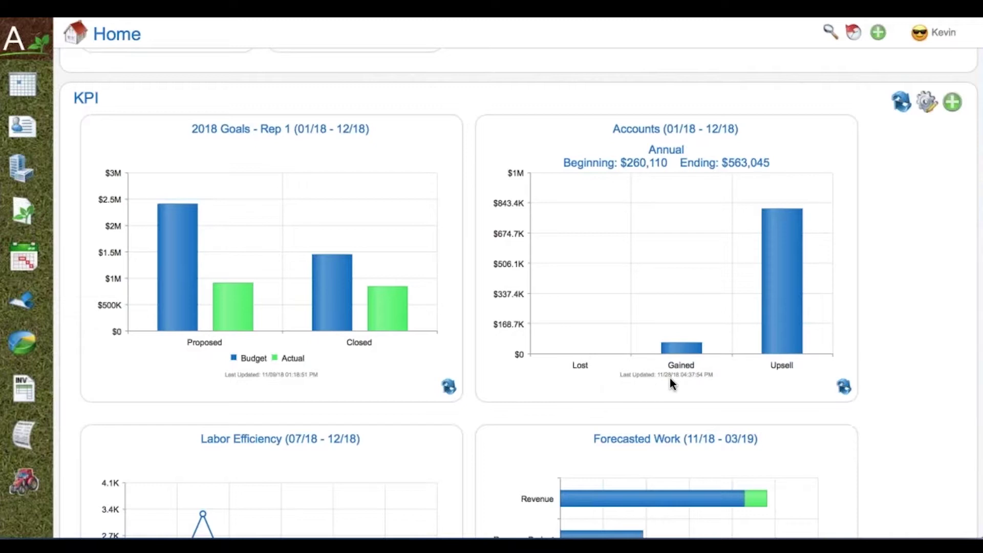
left_click(781, 308)
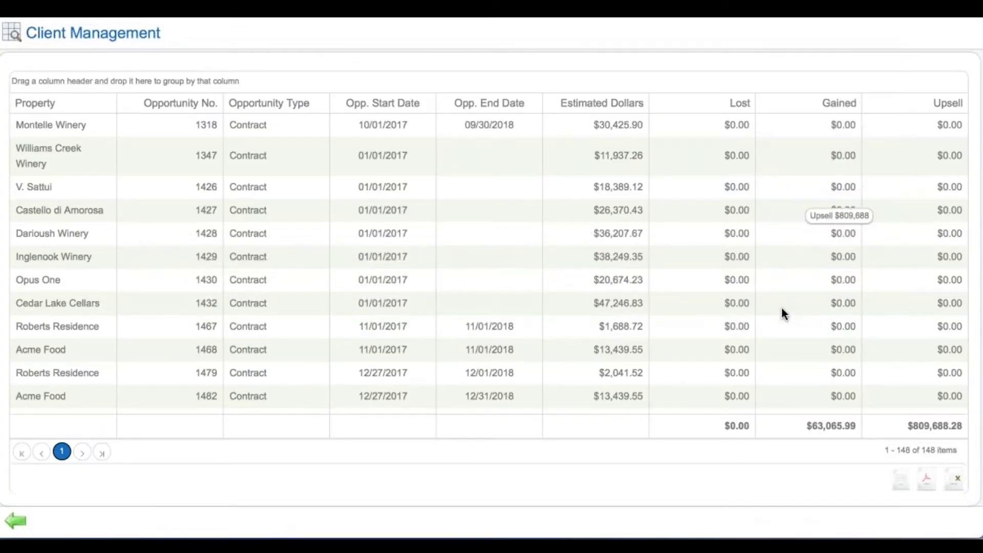
left_click(304, 257)
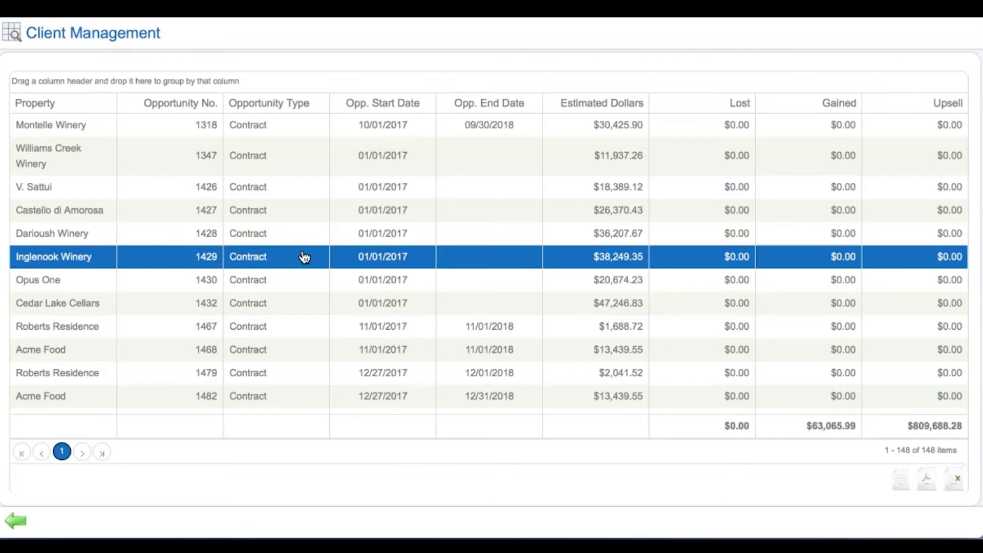
left_click(15, 521)
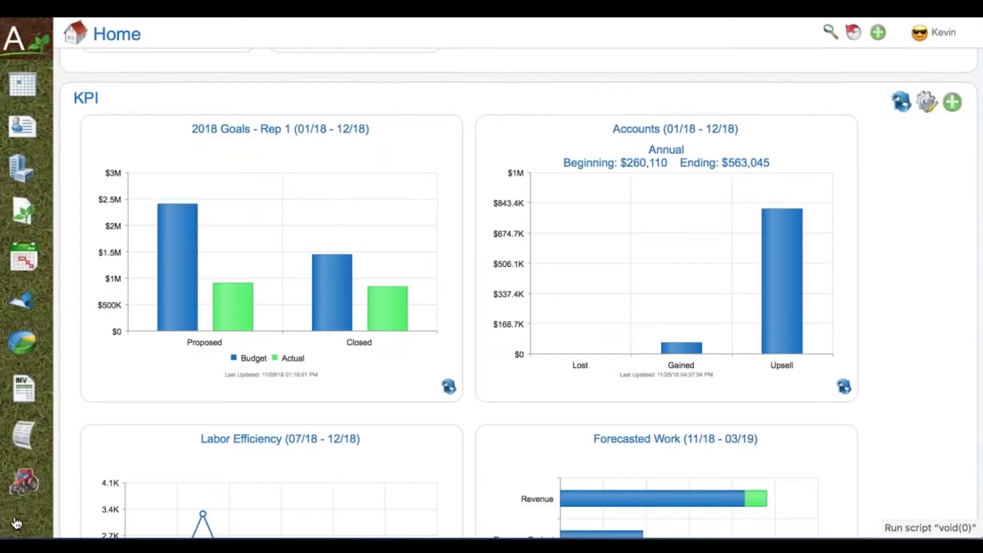
scroll(198, 397, "down", 5)
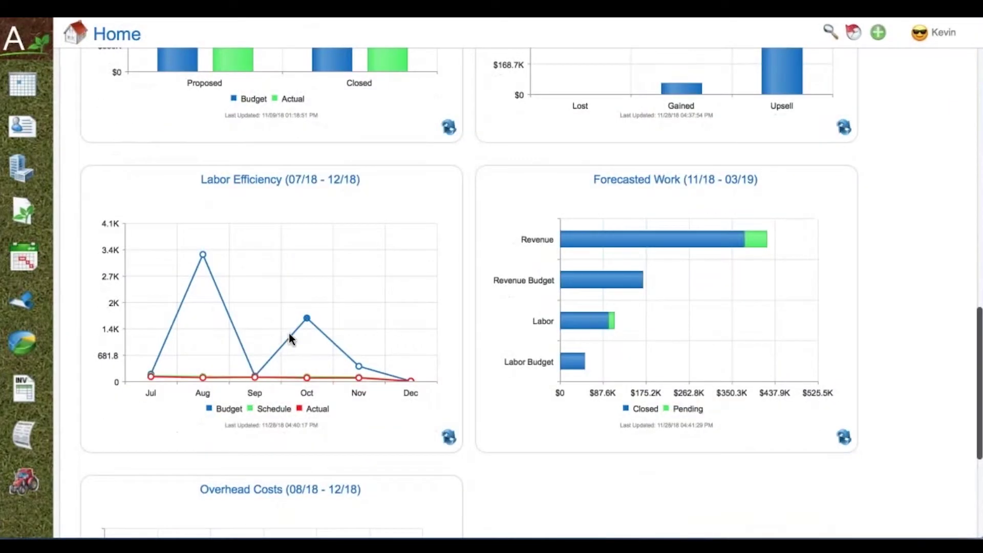
left_click(290, 339)
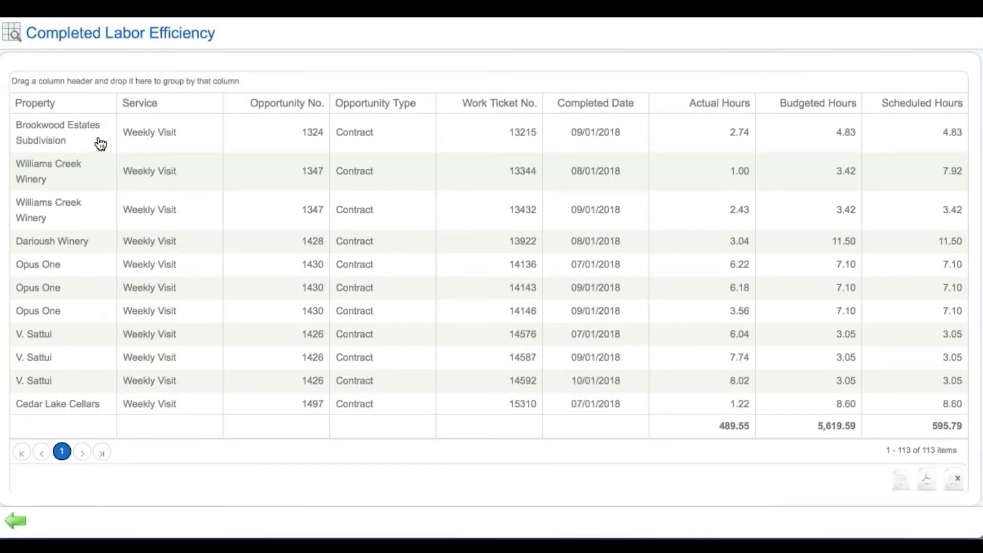
left_click_drag(189, 114, 76, 83)
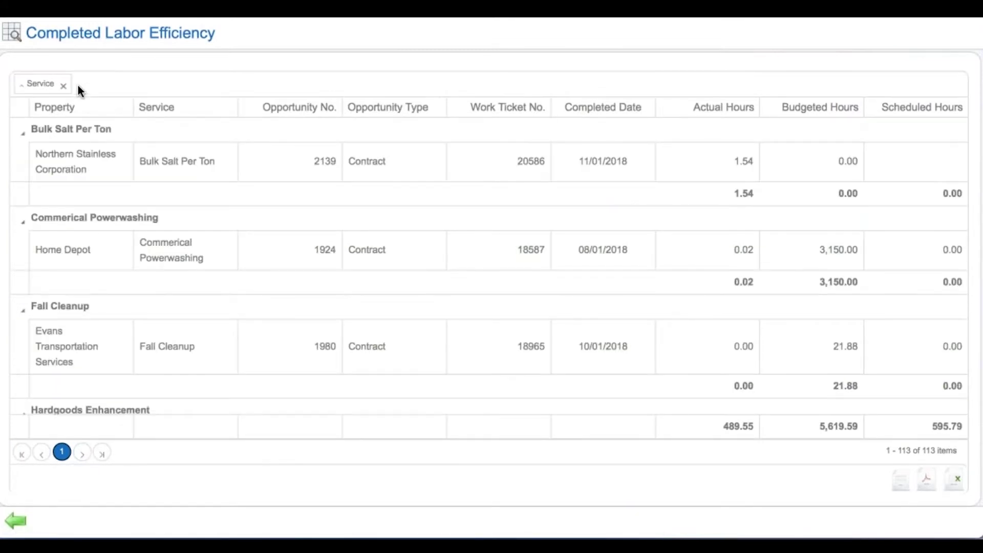
left_click(64, 86)
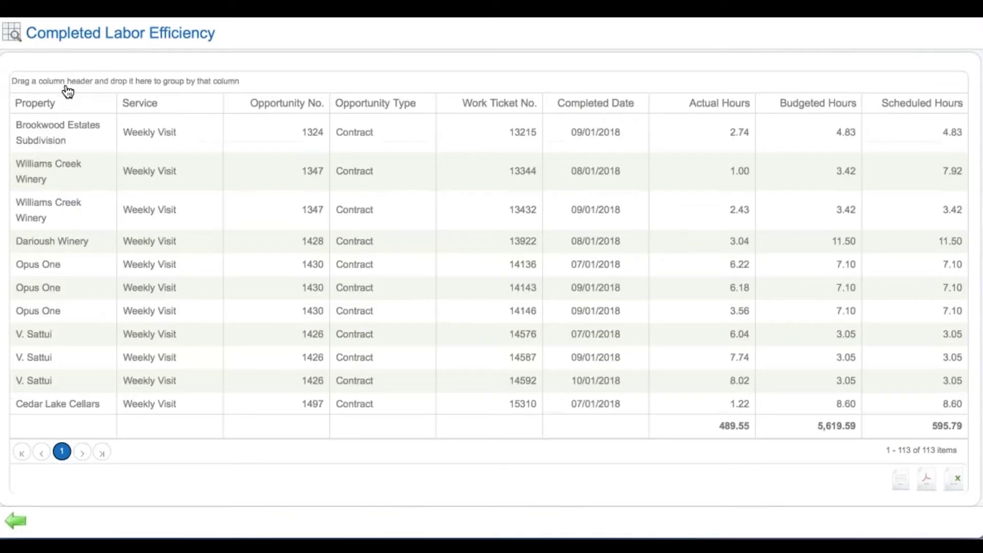
left_click_drag(68, 108, 107, 93)
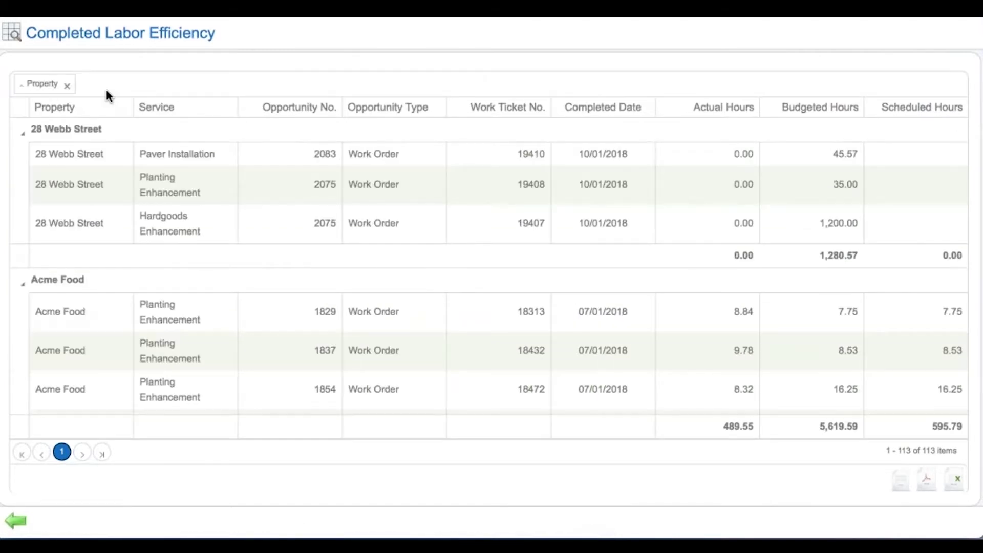
left_click(67, 86)
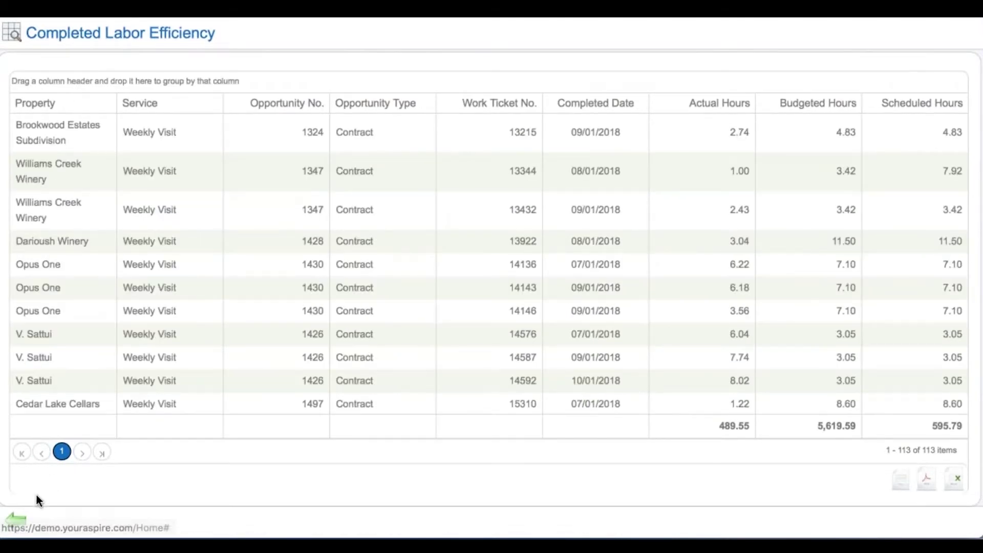
left_click(15, 521)
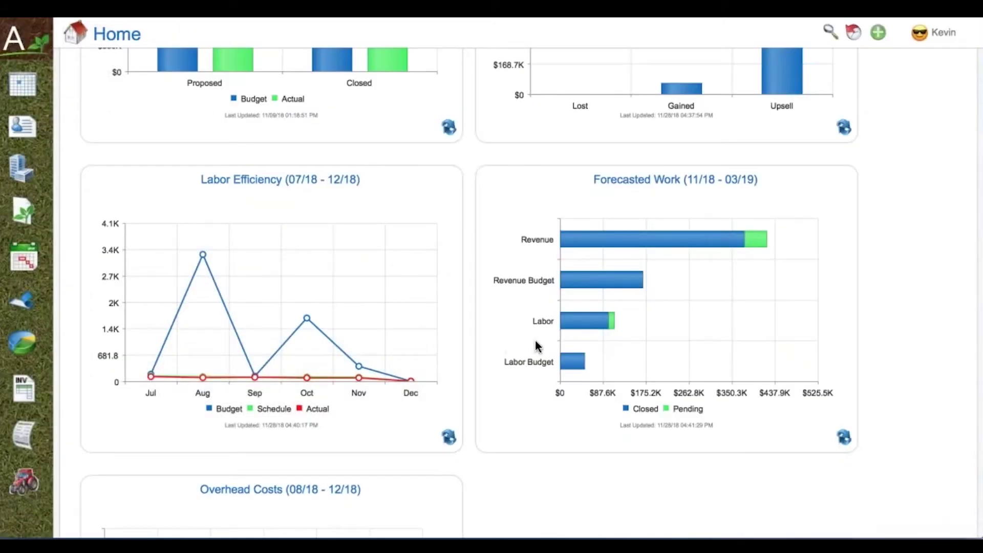
mouse_move(570, 222)
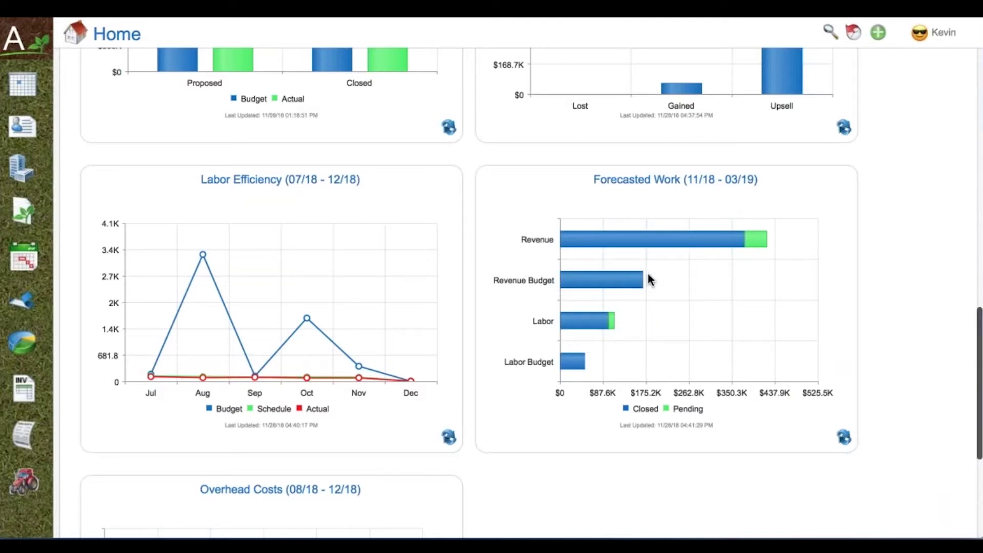
left_click(633, 240)
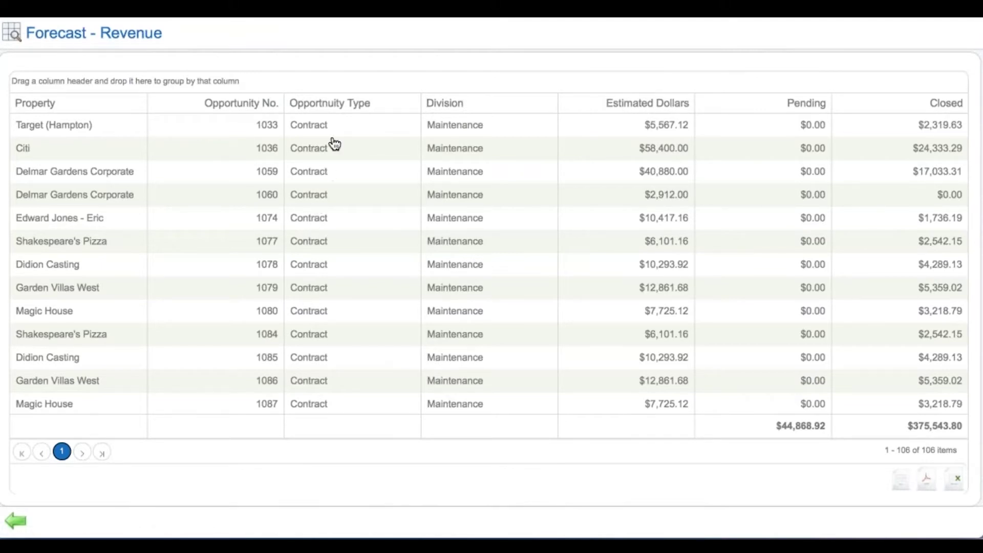
left_click_drag(440, 104, 116, 84)
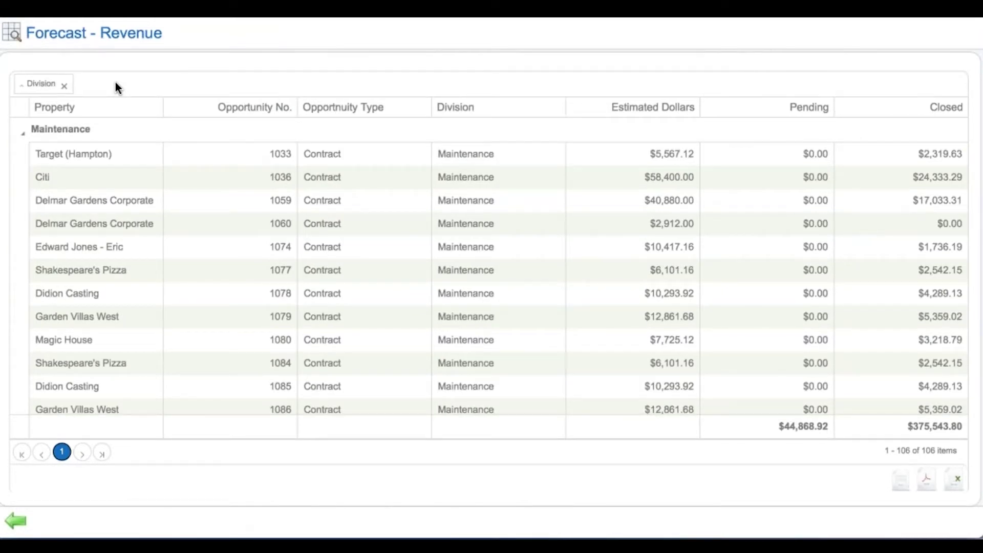
left_click(66, 87)
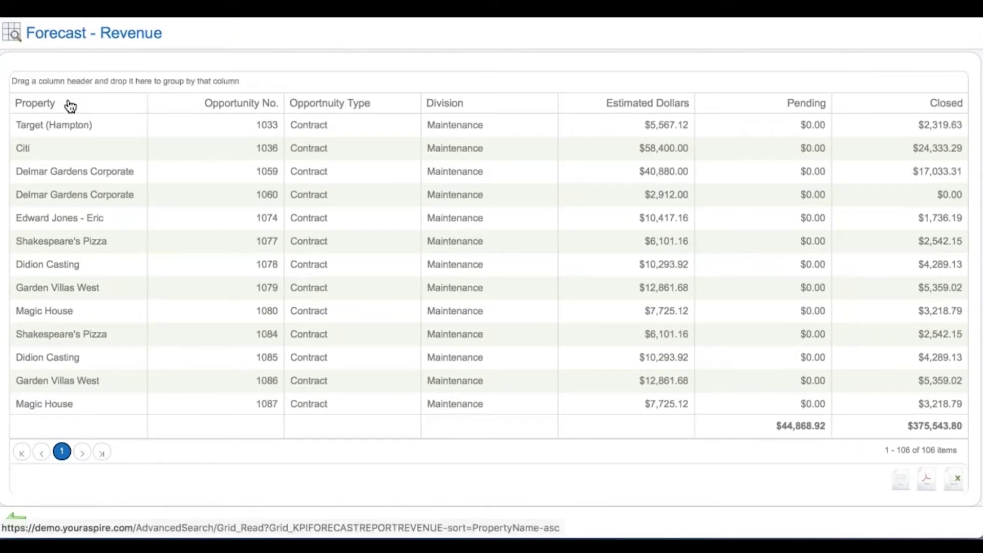
left_click_drag(73, 111, 69, 86)
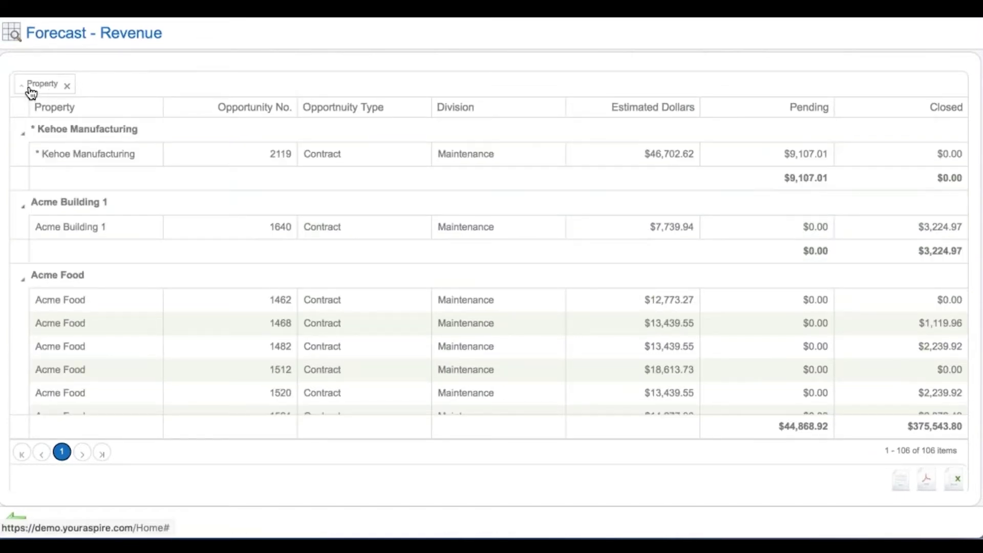
left_click(67, 86)
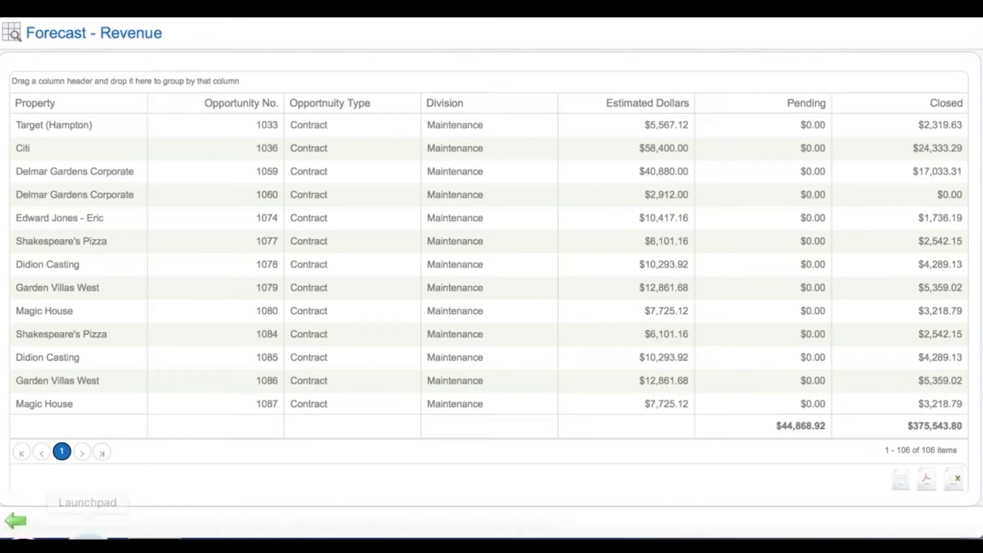
left_click(16, 523)
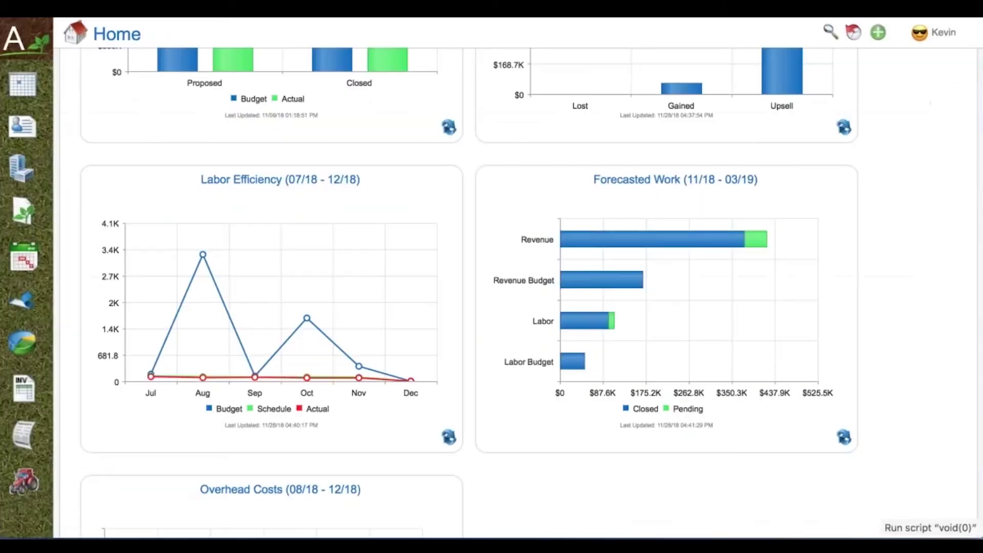
scroll(600, 330, "down", 5)
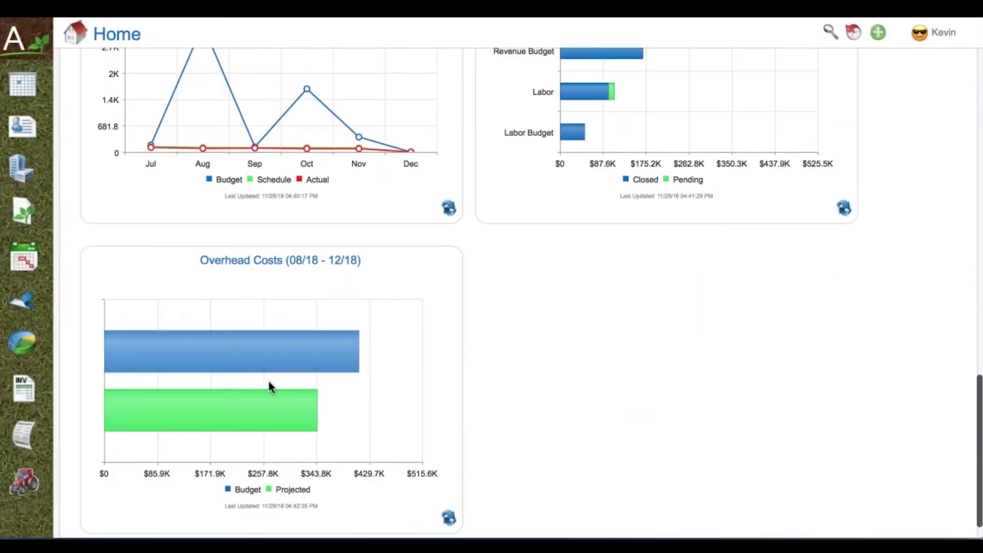
mouse_move(290, 404)
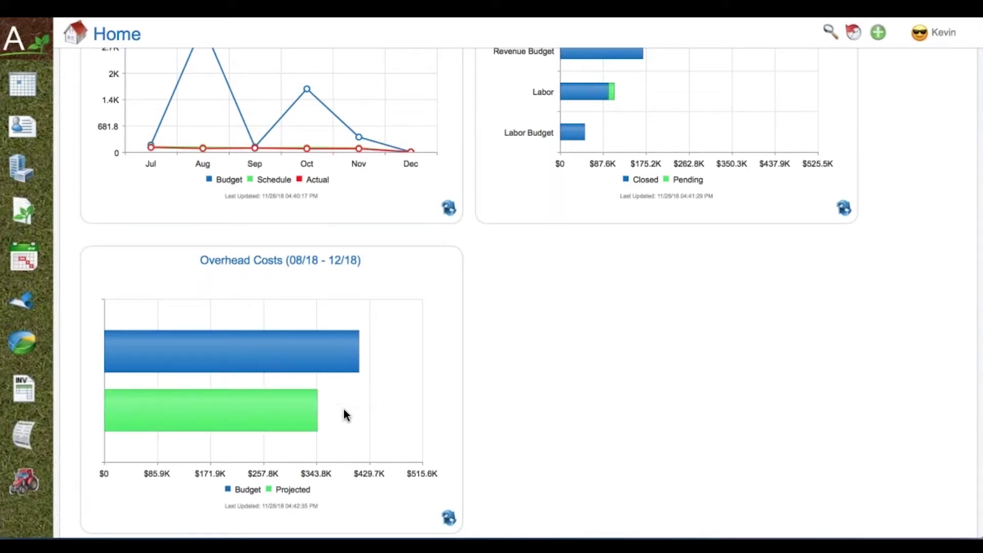
left_click(266, 349)
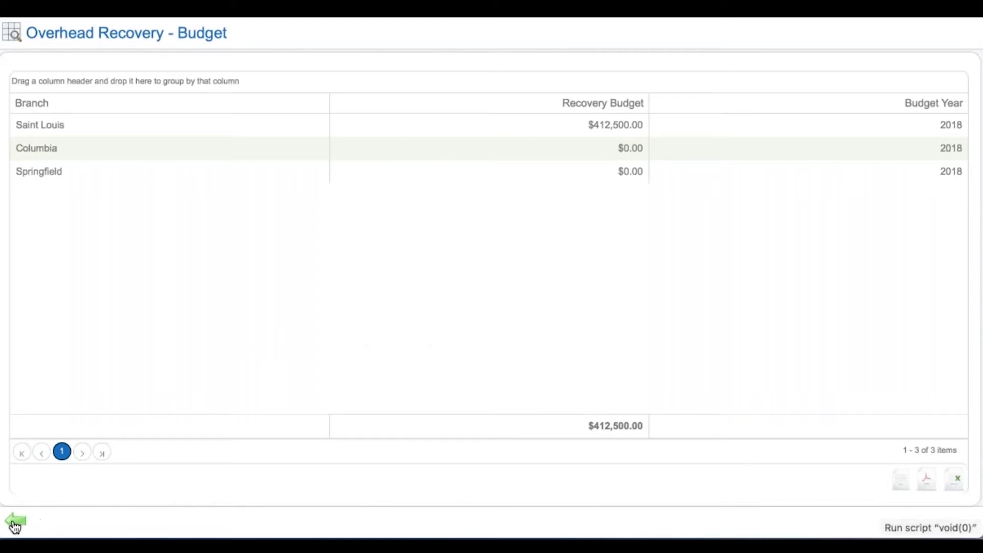
left_click(15, 523)
left_click(209, 415)
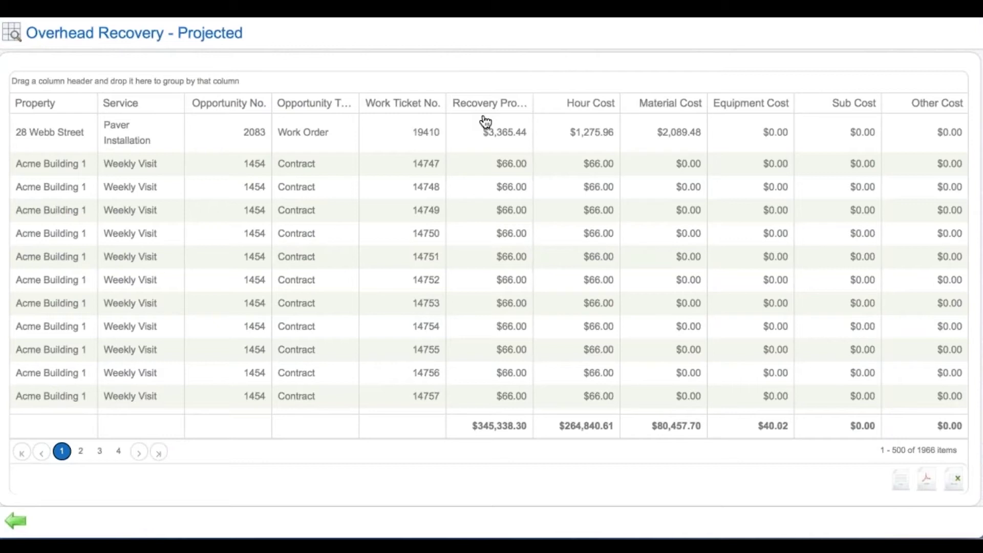
left_click(16, 520)
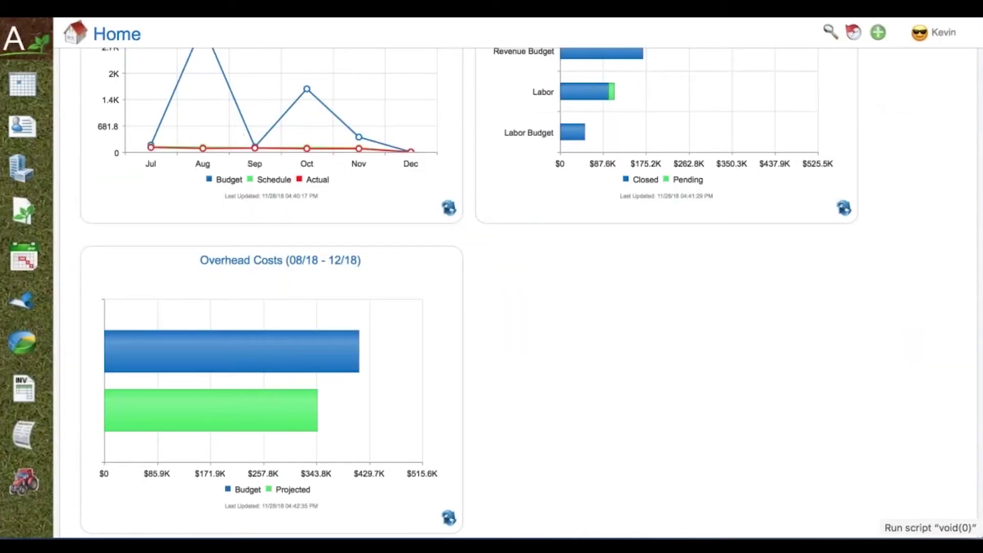
scroll(244, 368, "up", 15)
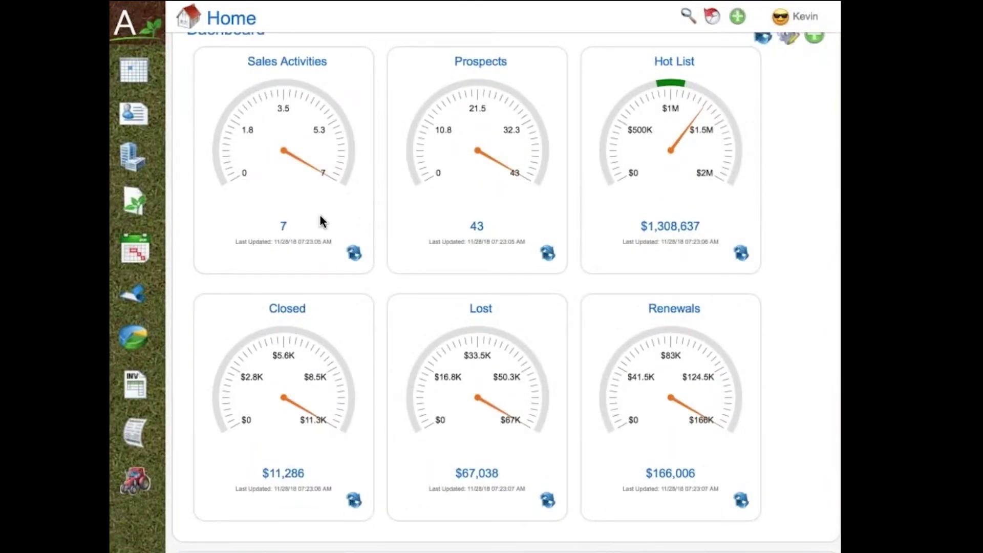
scroll(299, 208, "up", 1)
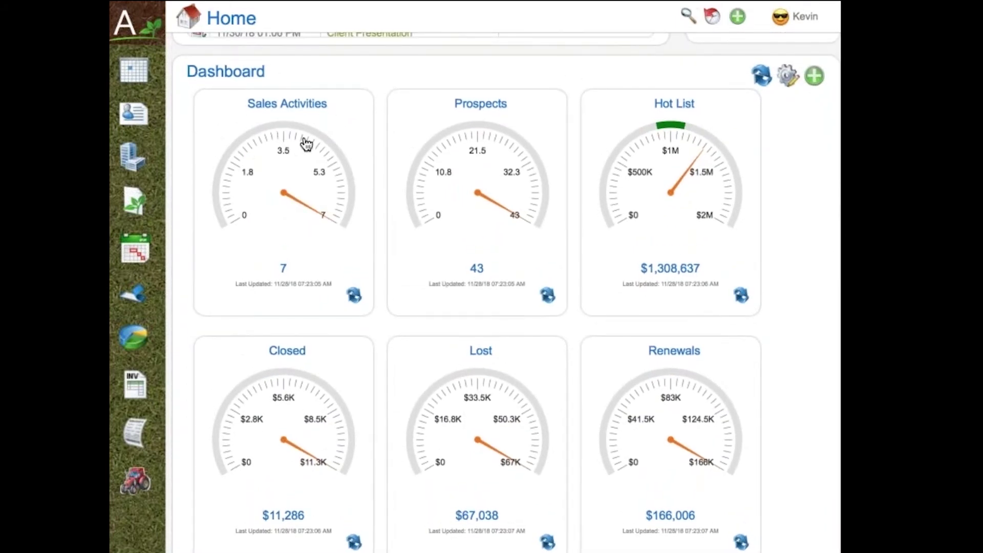
left_click(297, 180)
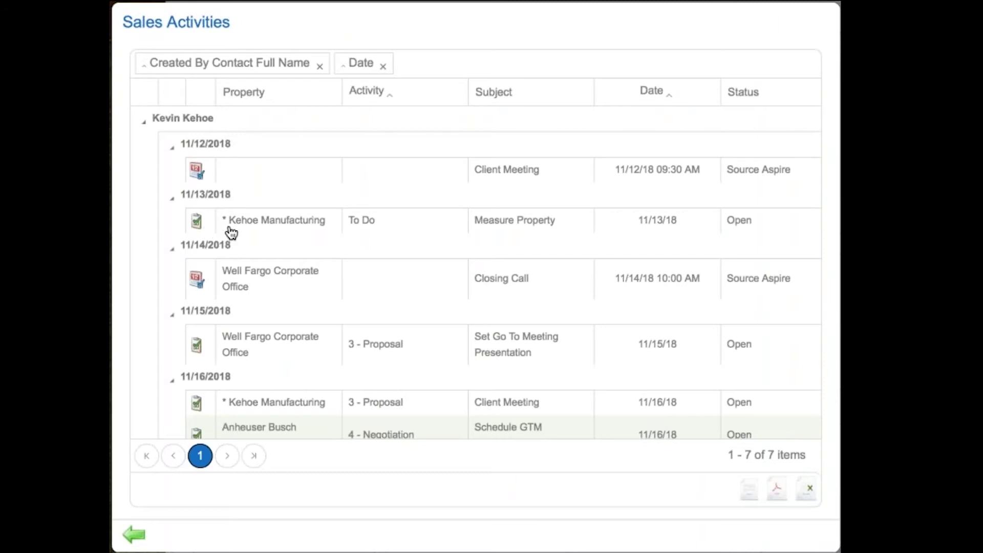
left_click(133, 536)
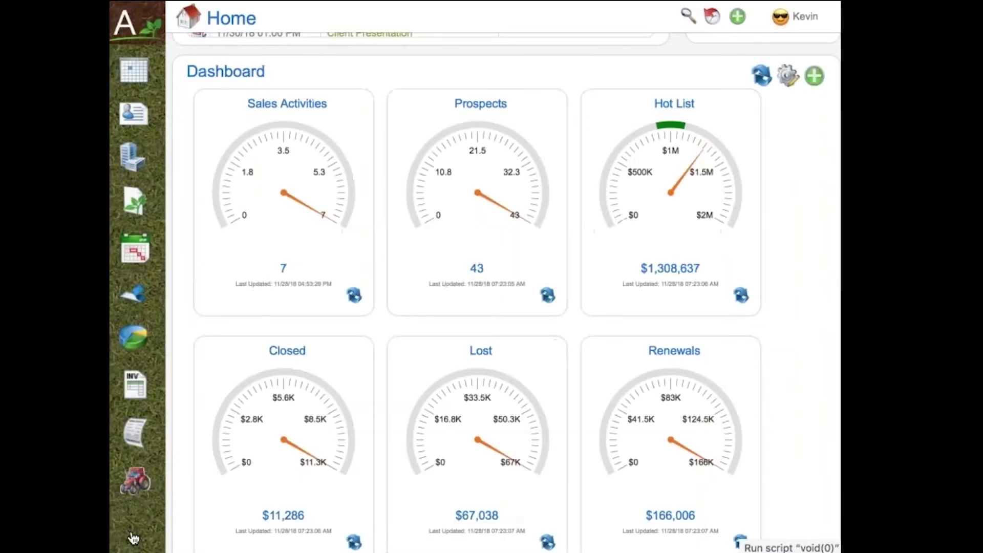
left_click(487, 178)
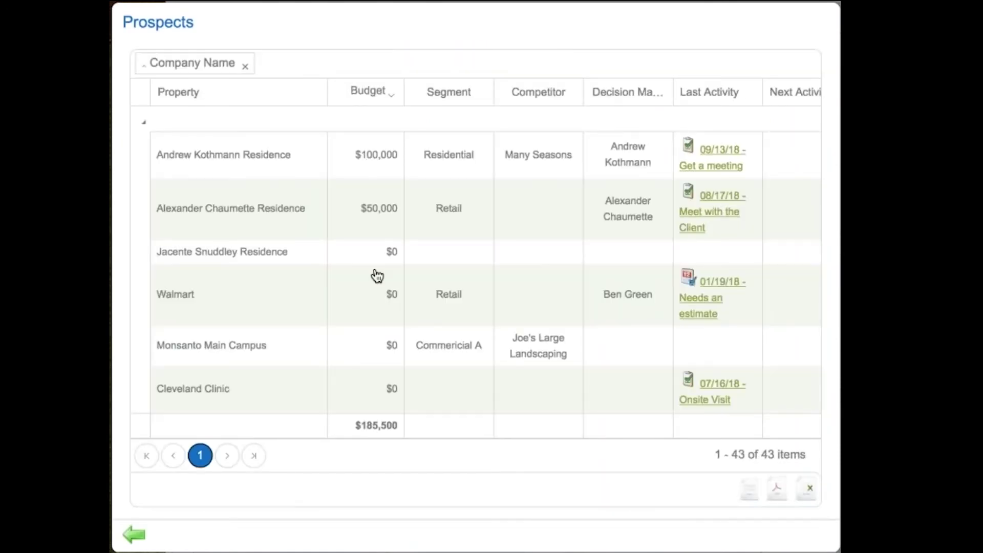
left_click(133, 535)
scroll(765, 423, "down", 1)
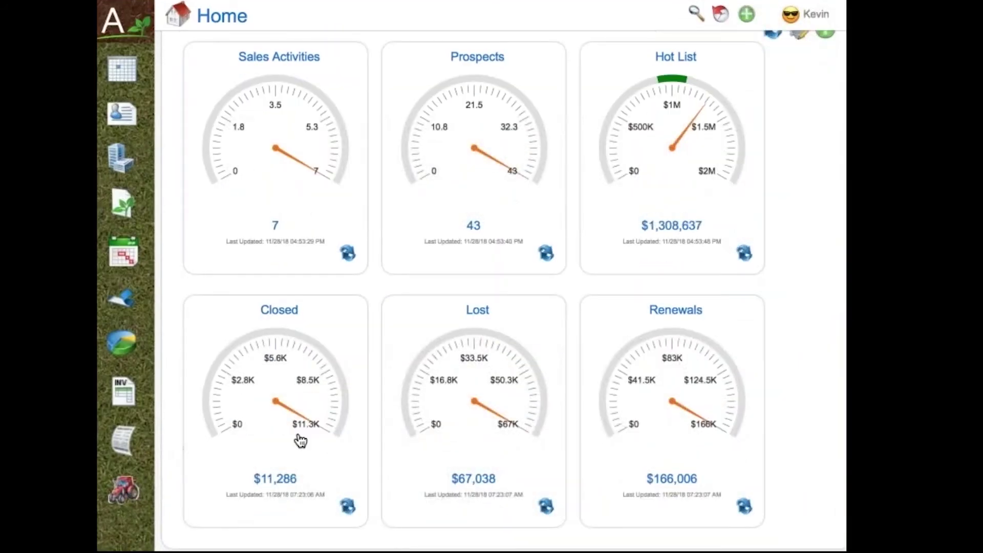
left_click(670, 387)
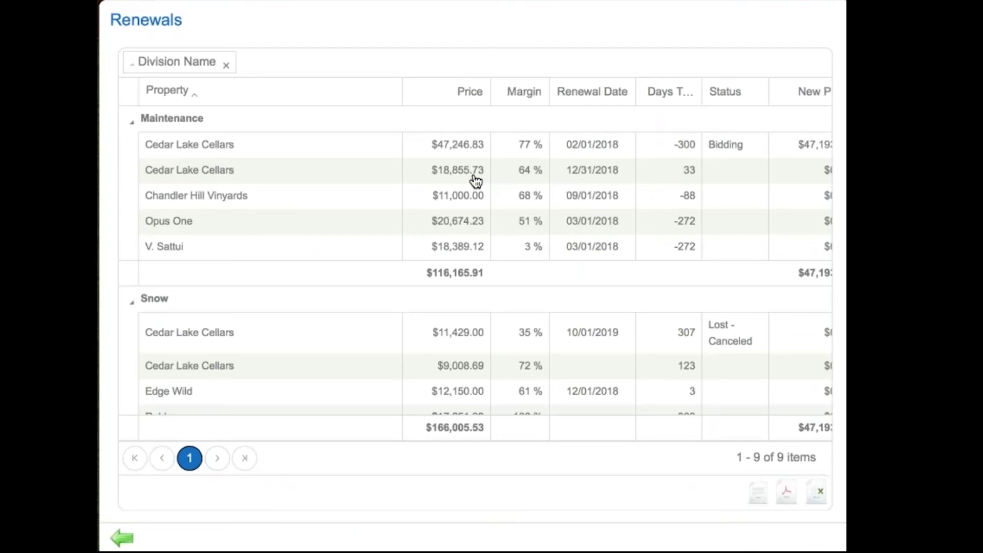
scroll(475, 180, "right", 2)
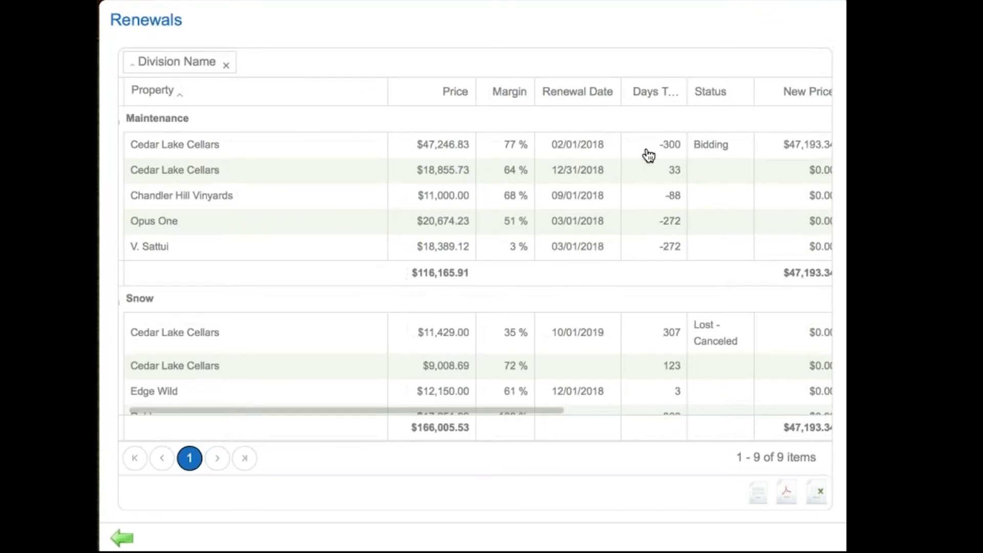
left_click(661, 174)
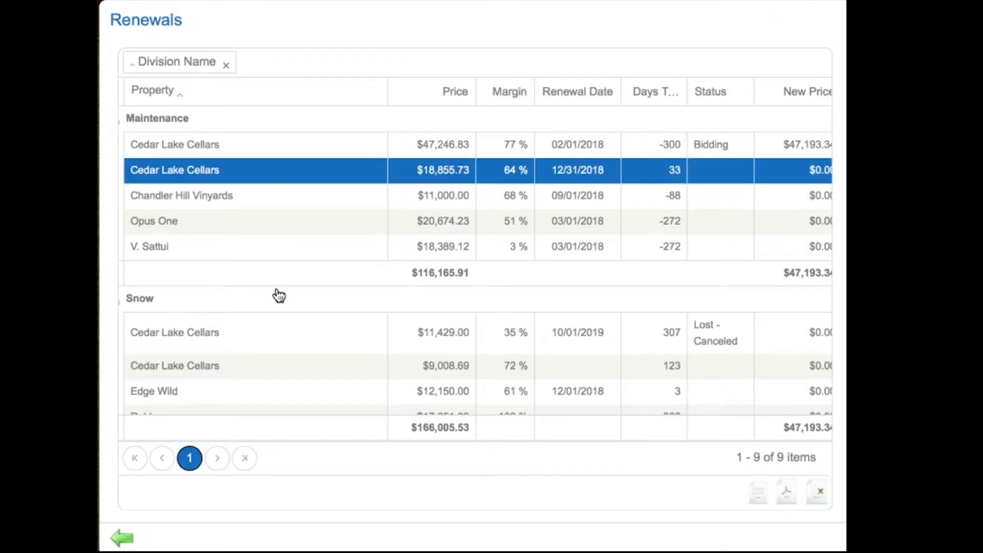
left_click(121, 537)
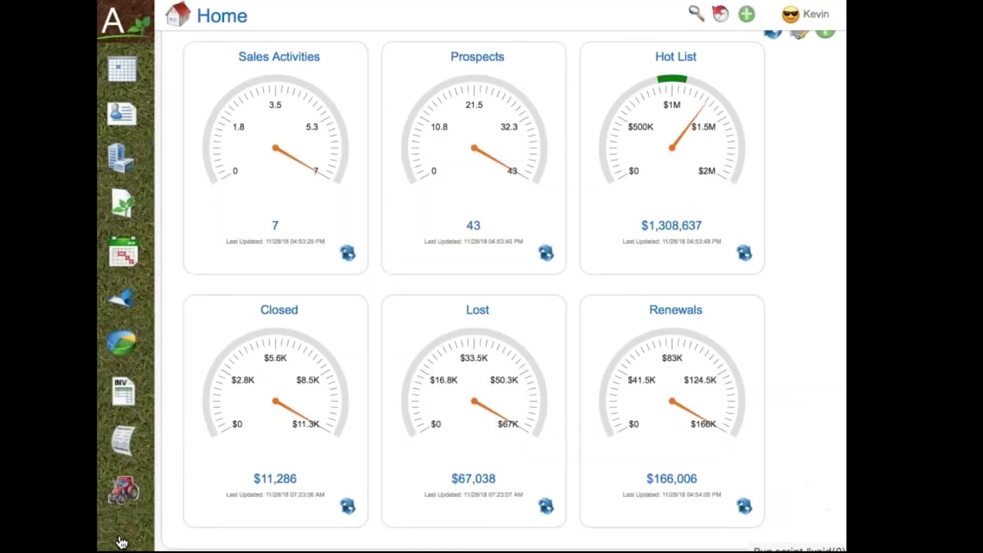